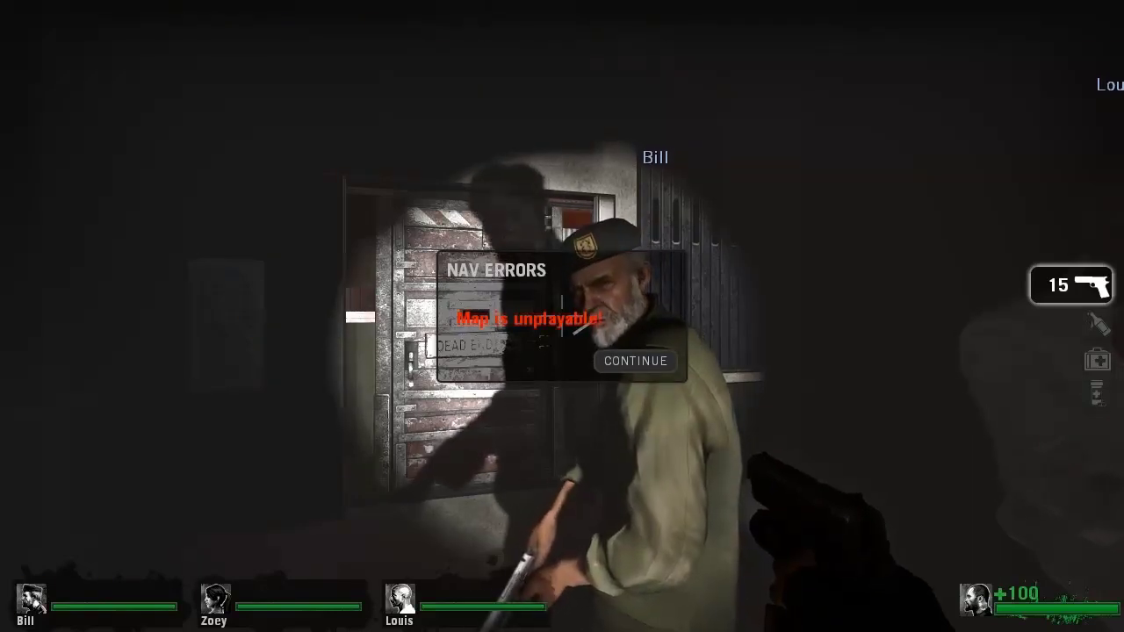
Step: Dismiss the nav errors notice and enable cheats and navigation editing with sv_cheats 1 and nav_edit 1
left_click(633, 363)
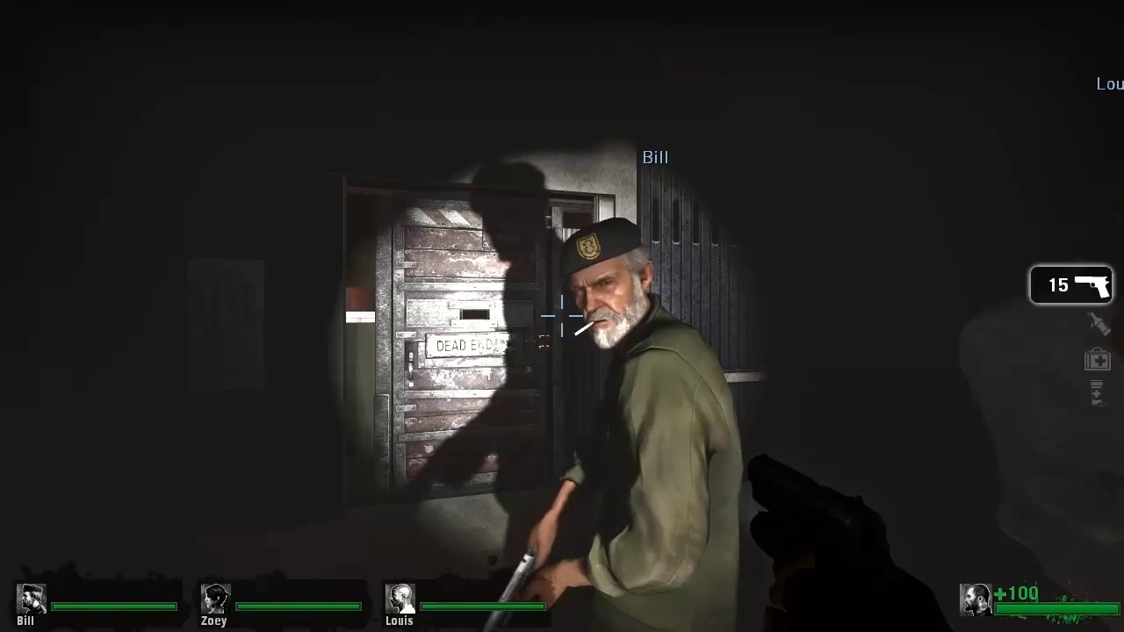
key("grave")
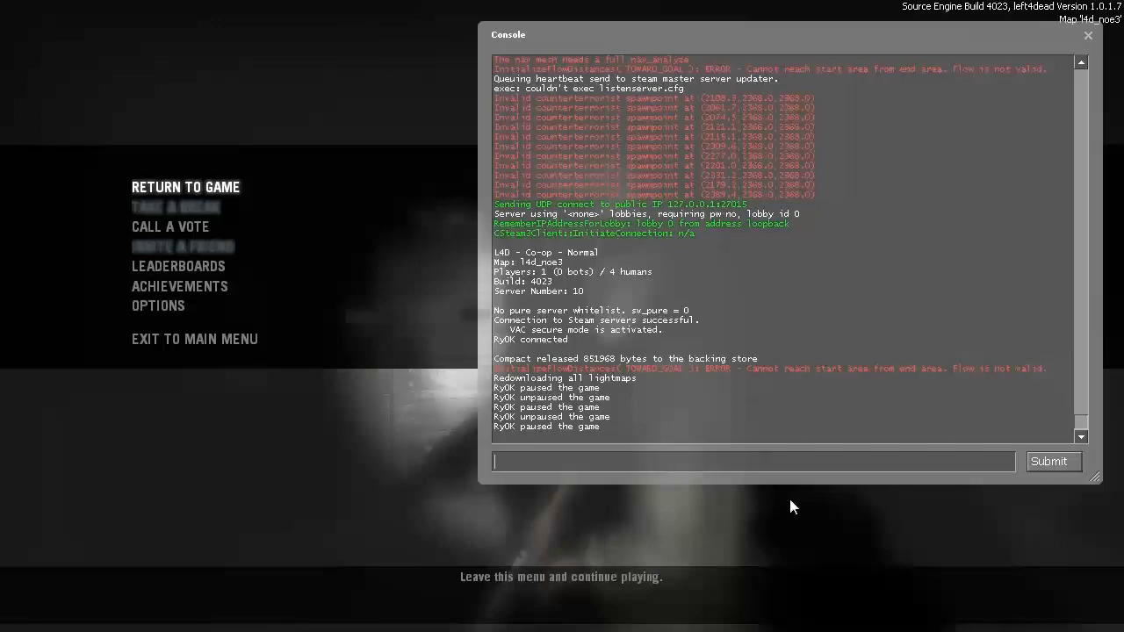
type("sv_c")
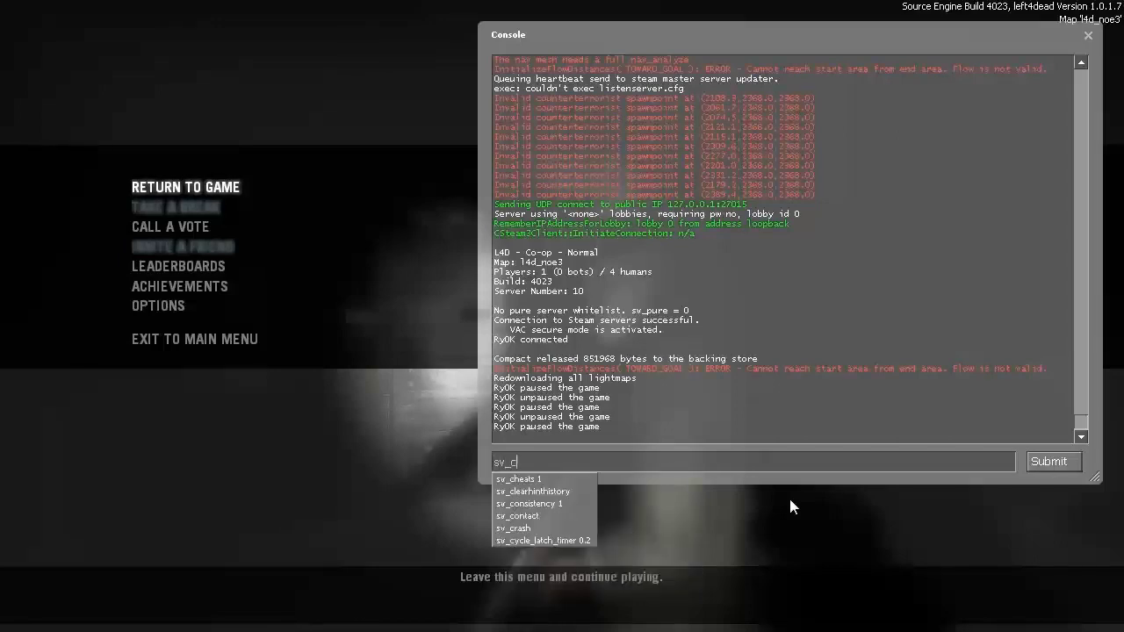
type("heats 1")
key("Return")
type("nav_edit 1")
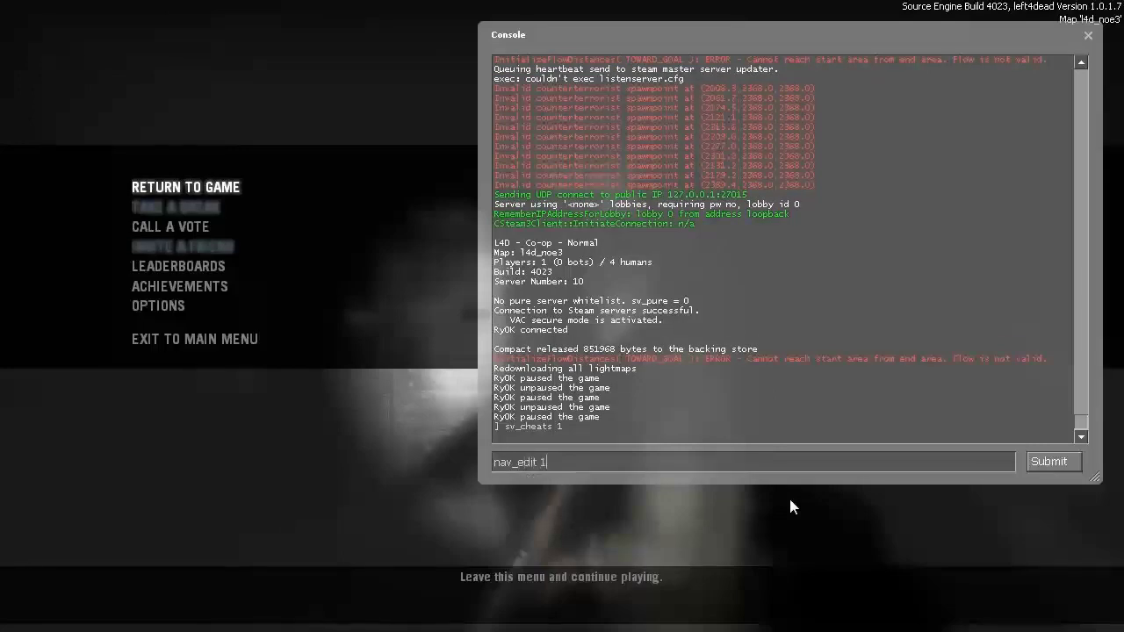
key("Return")
Step: Turn on the debug display and flow distances with z_debug 1 and z_show_flow_distance 1
type("z_debug 1")
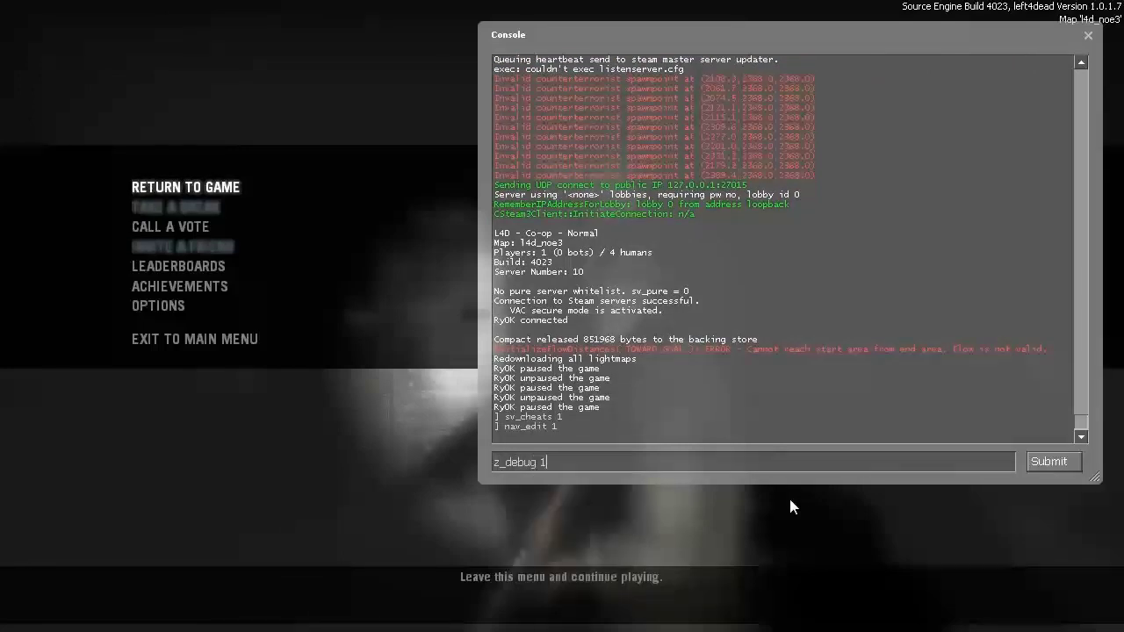
key("Return")
type("z_show")
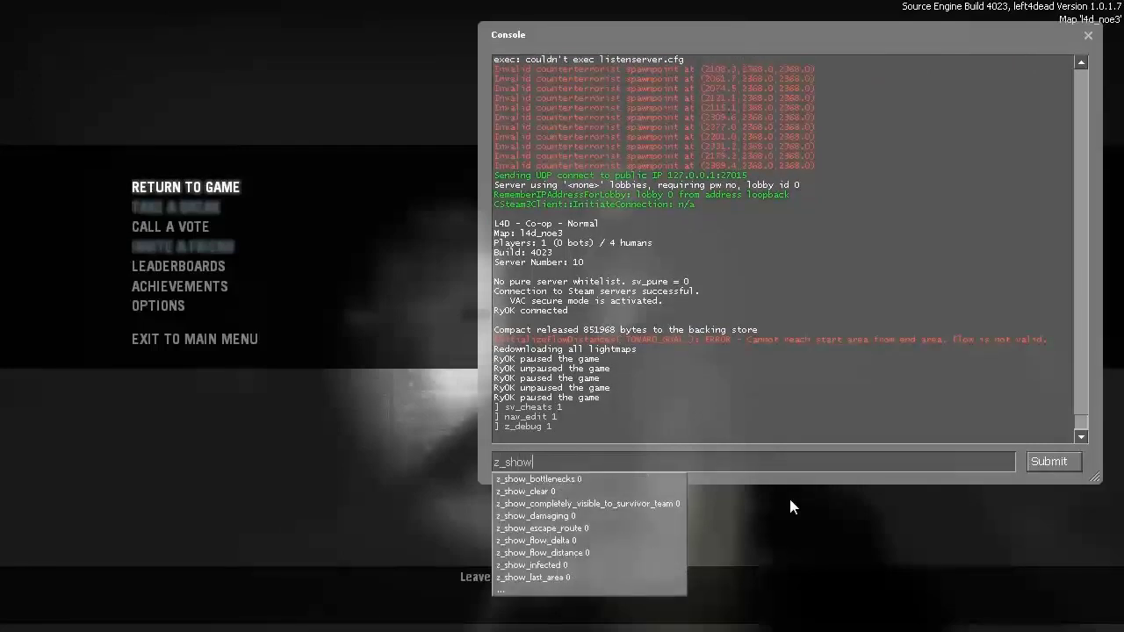
type("_flow_distance 1")
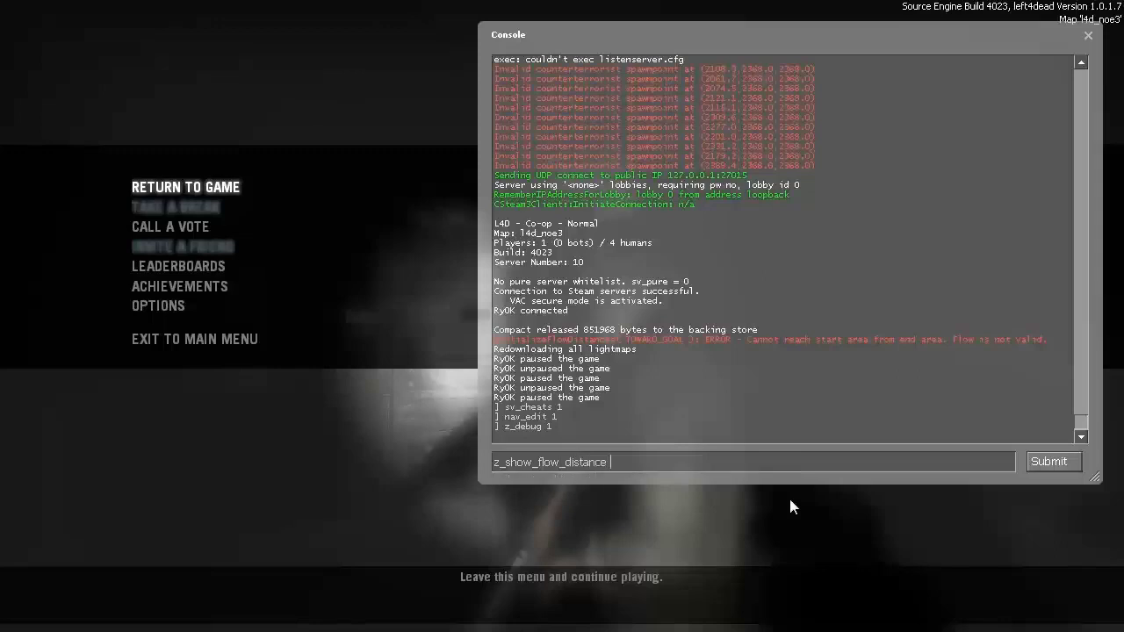
key("Return")
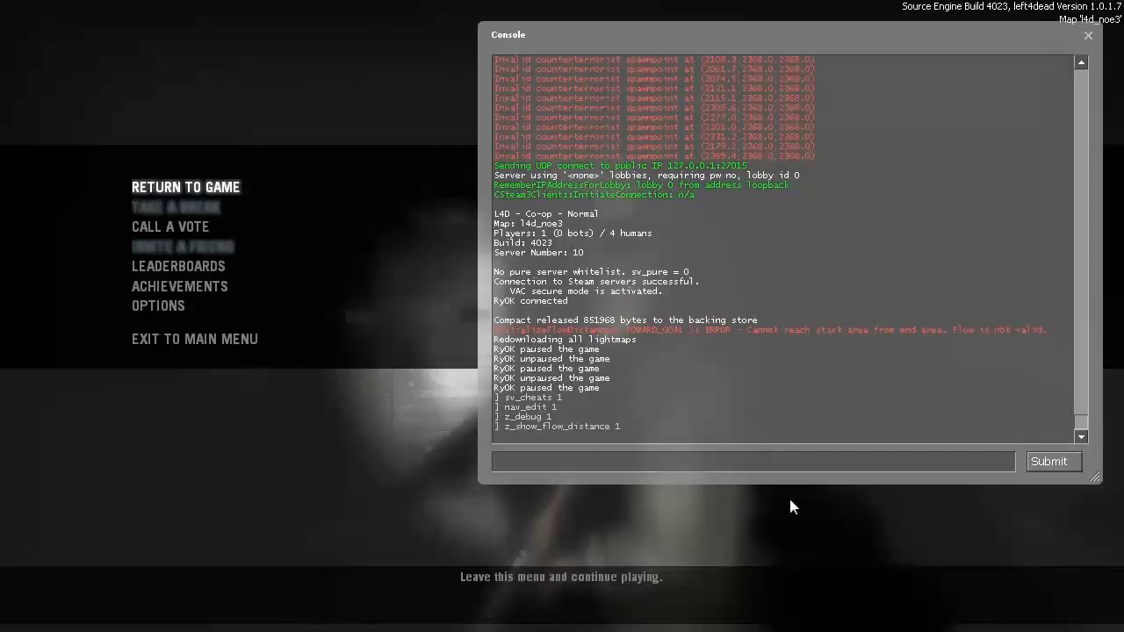
Step: Select the orphaned nav areas with nav_trouble_report orphan and return to the game
type("nav_troub")
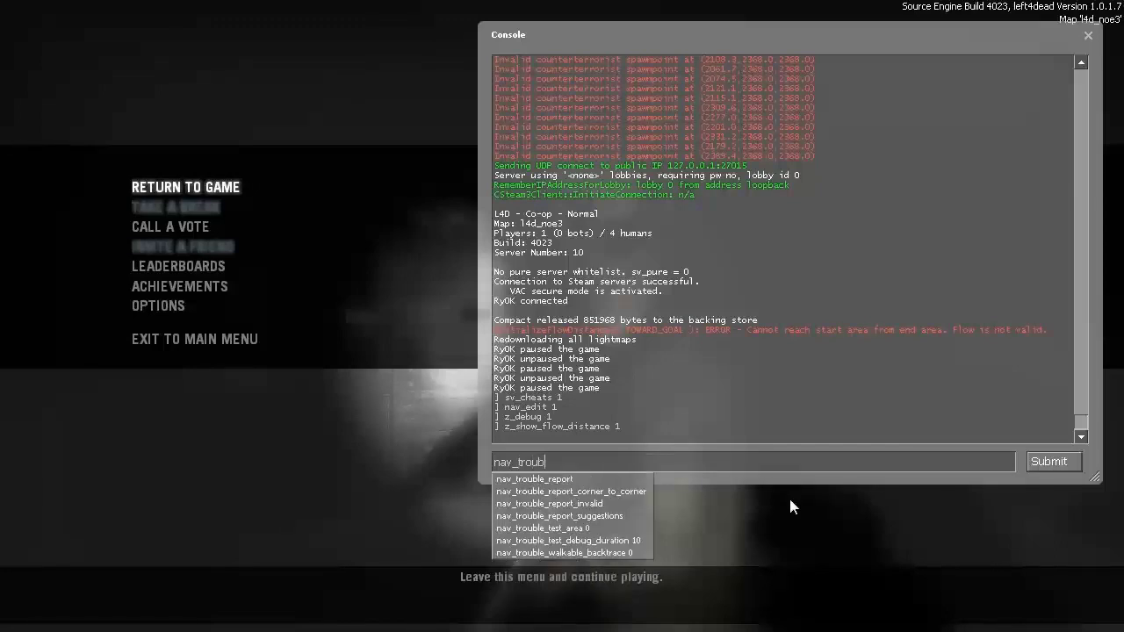
type("le_report orphan")
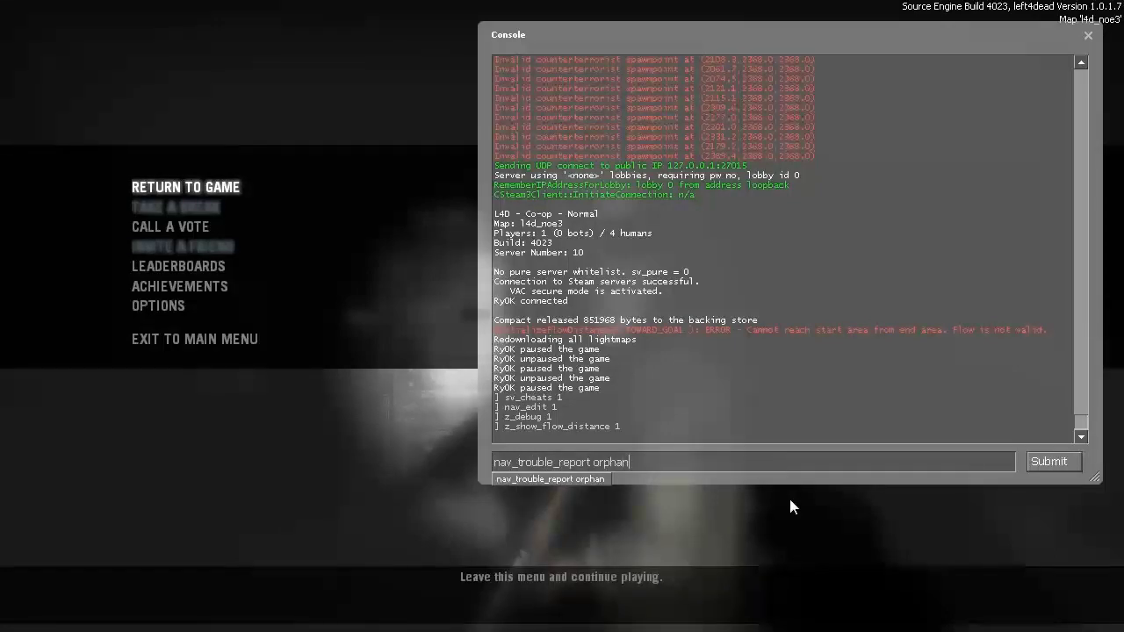
key("Return")
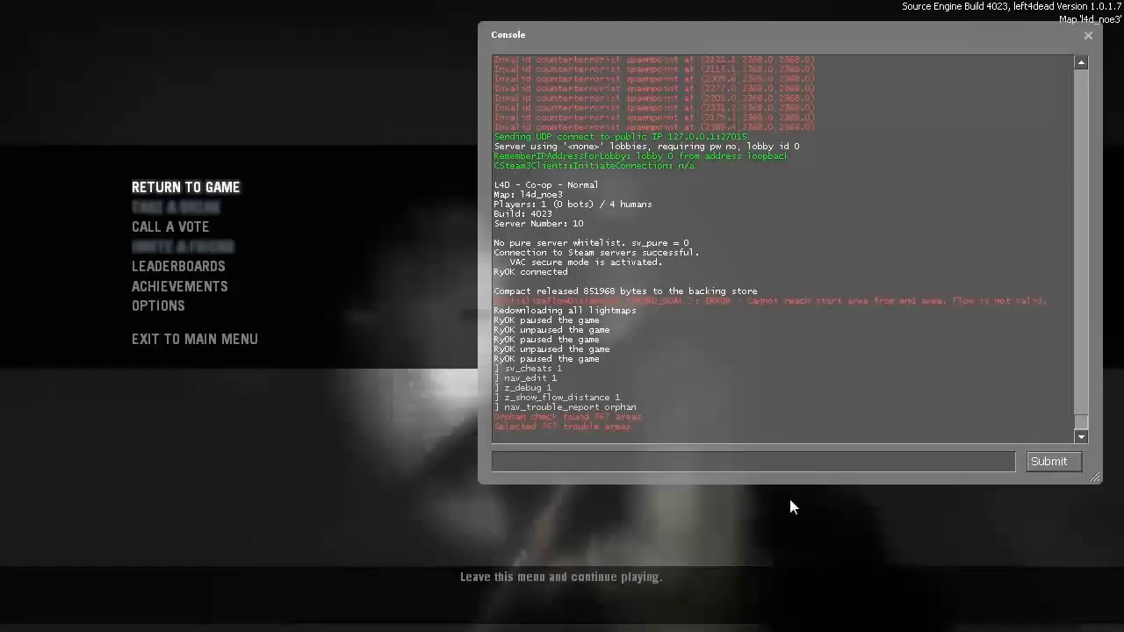
key("Escape")
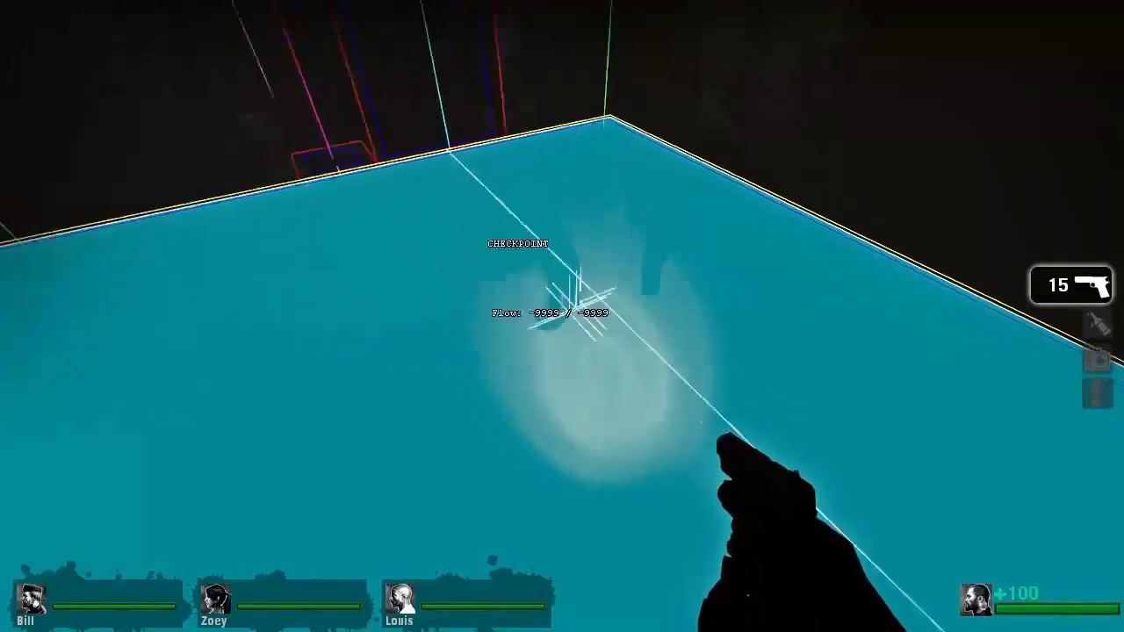
Step: Examine the flow values and connections of the nav areas across the rooftop, its furniture and the adjoining concrete floor
key("w")
key("w")
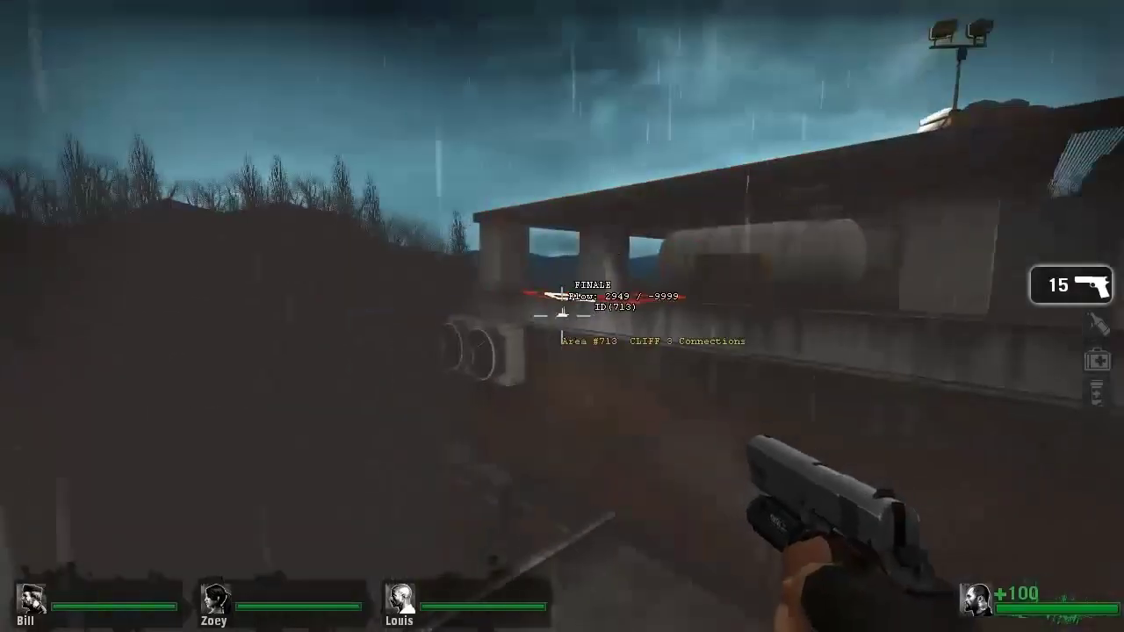
key("w")
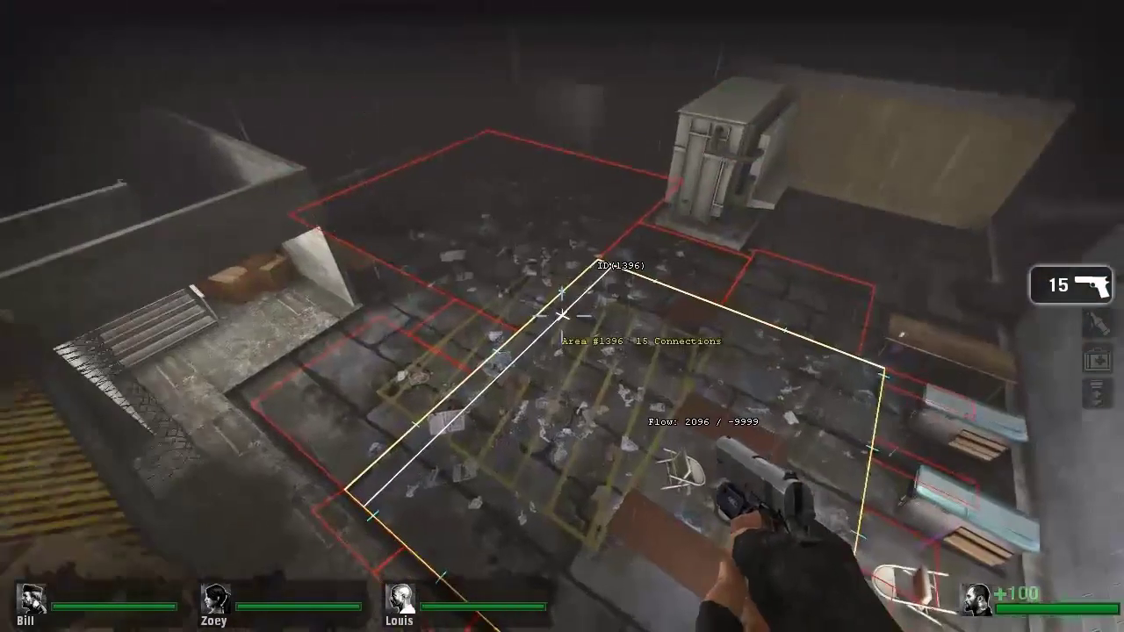
key("w")
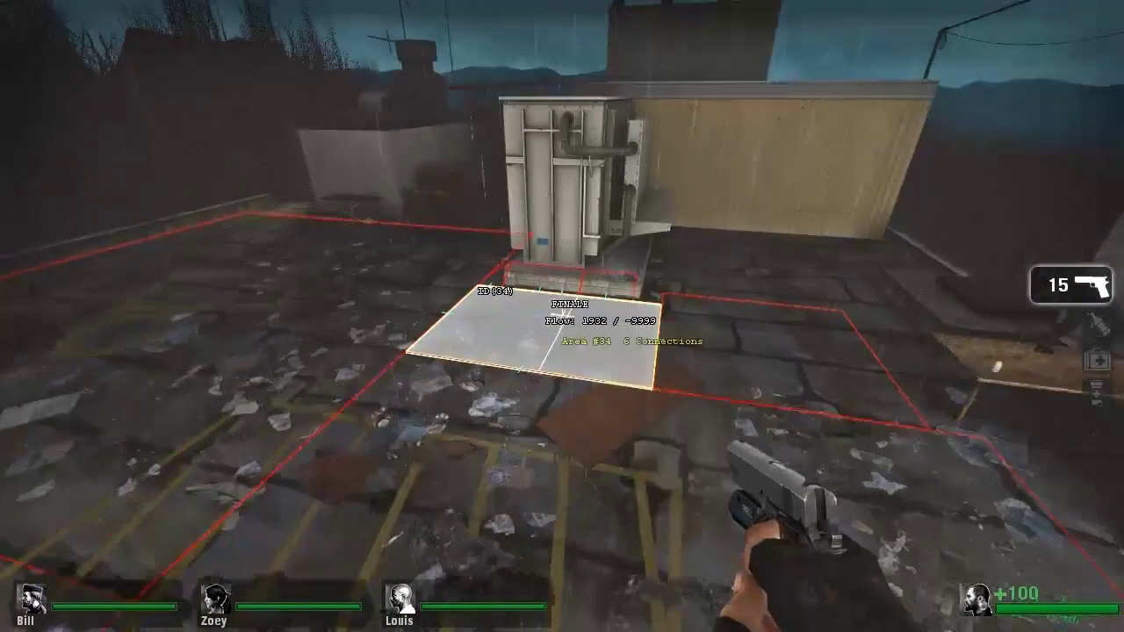
key("w")
key("w")
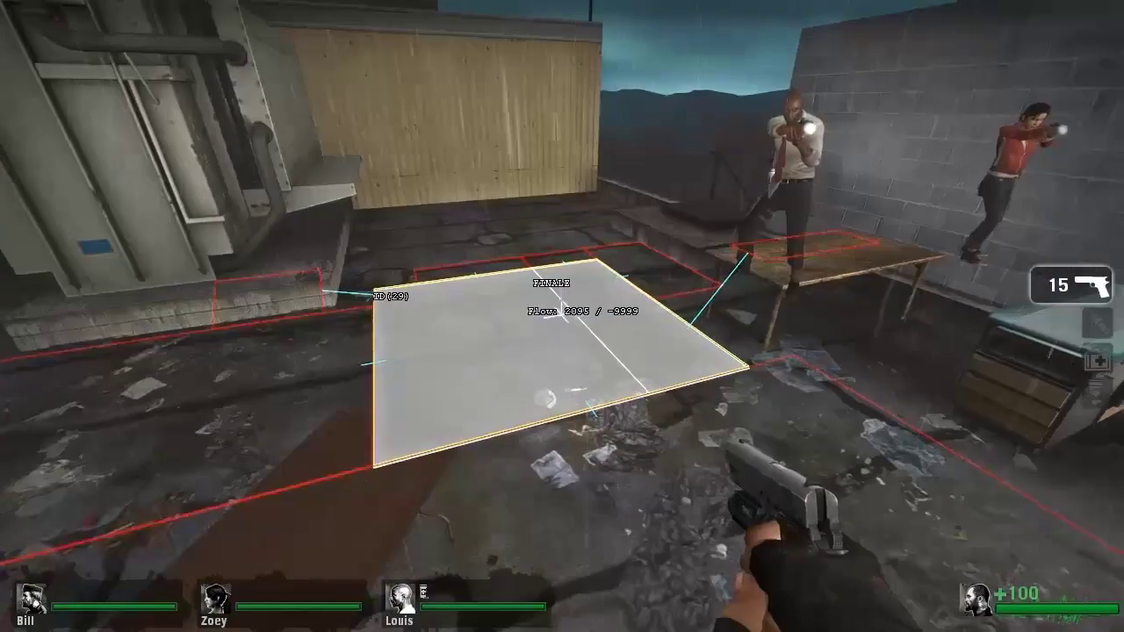
key("w")
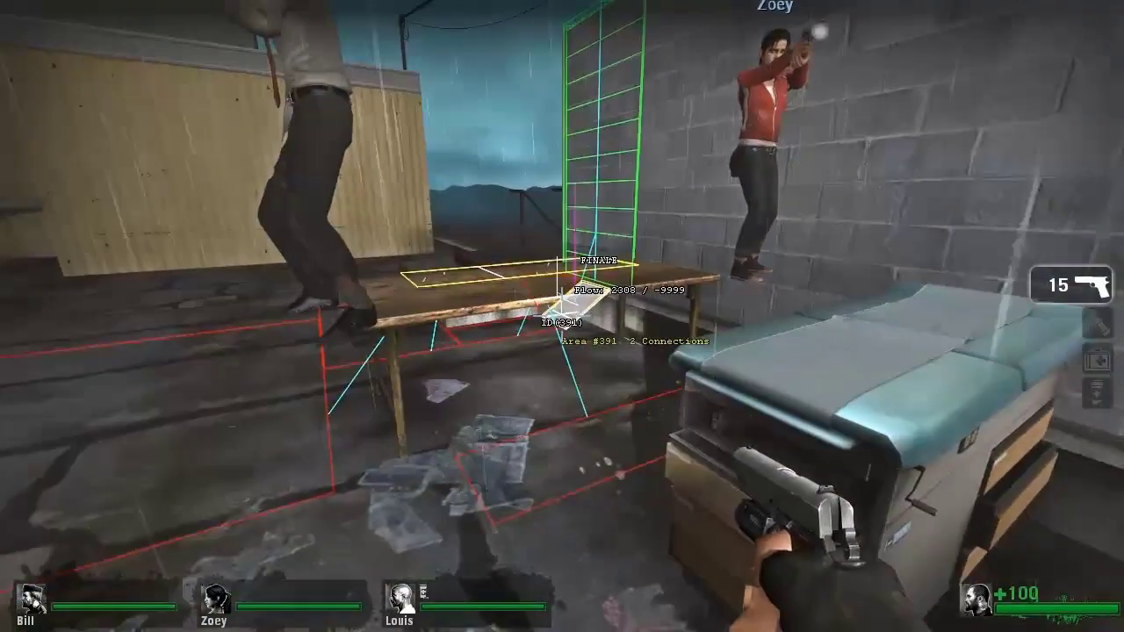
key("w")
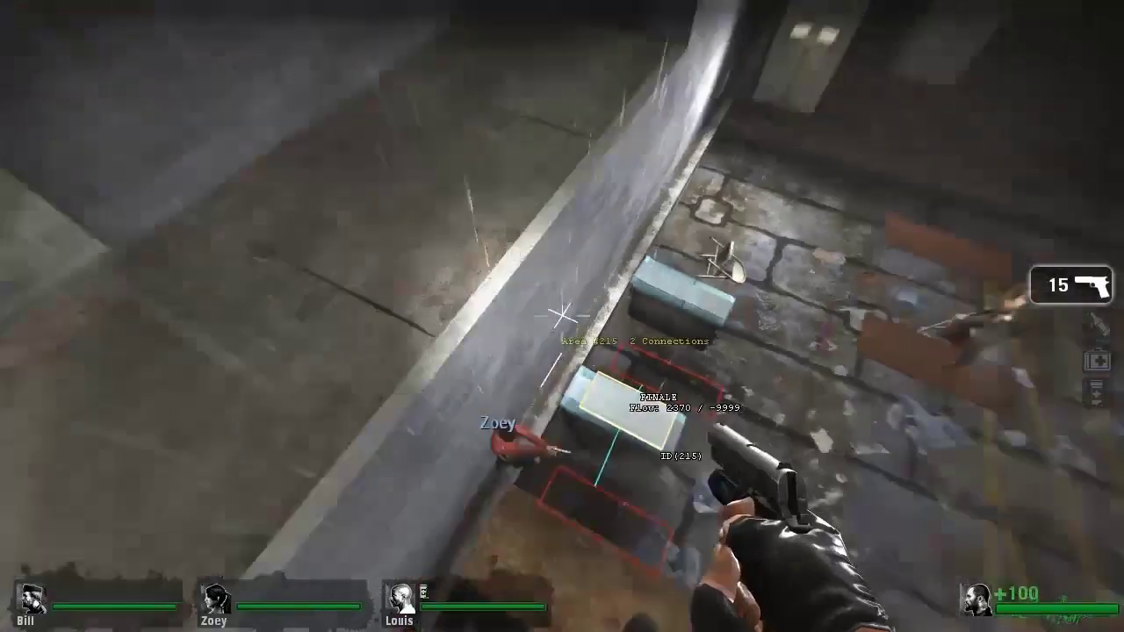
key("s")
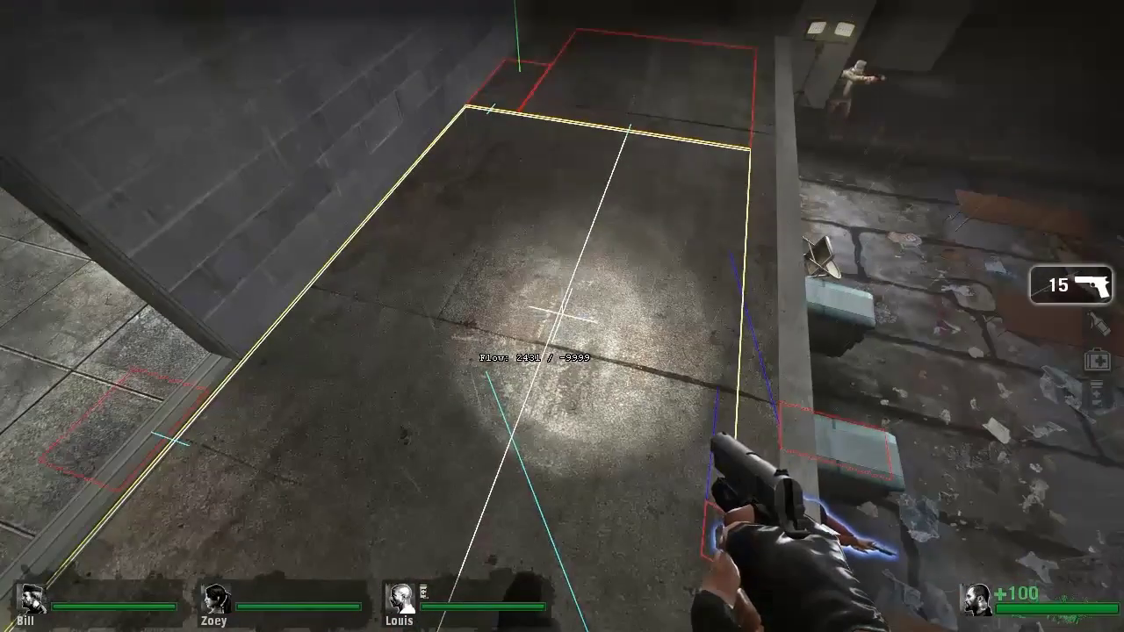
key("w")
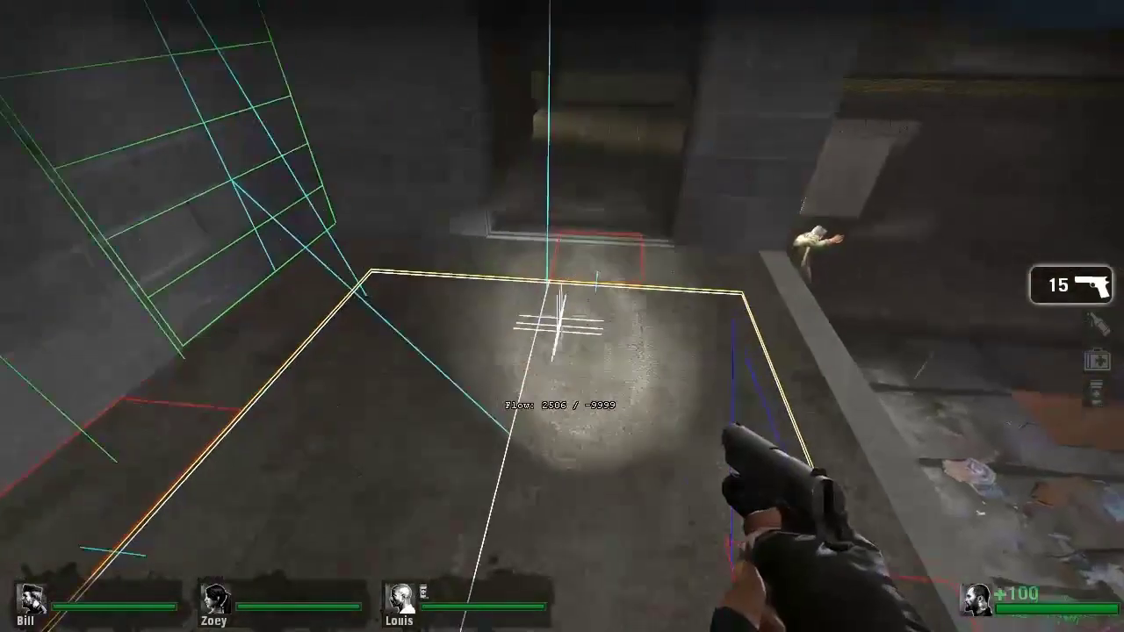
Step: Follow the nav areas down the stairwell, comparing flow values to locate the break in the mesh
key("w")
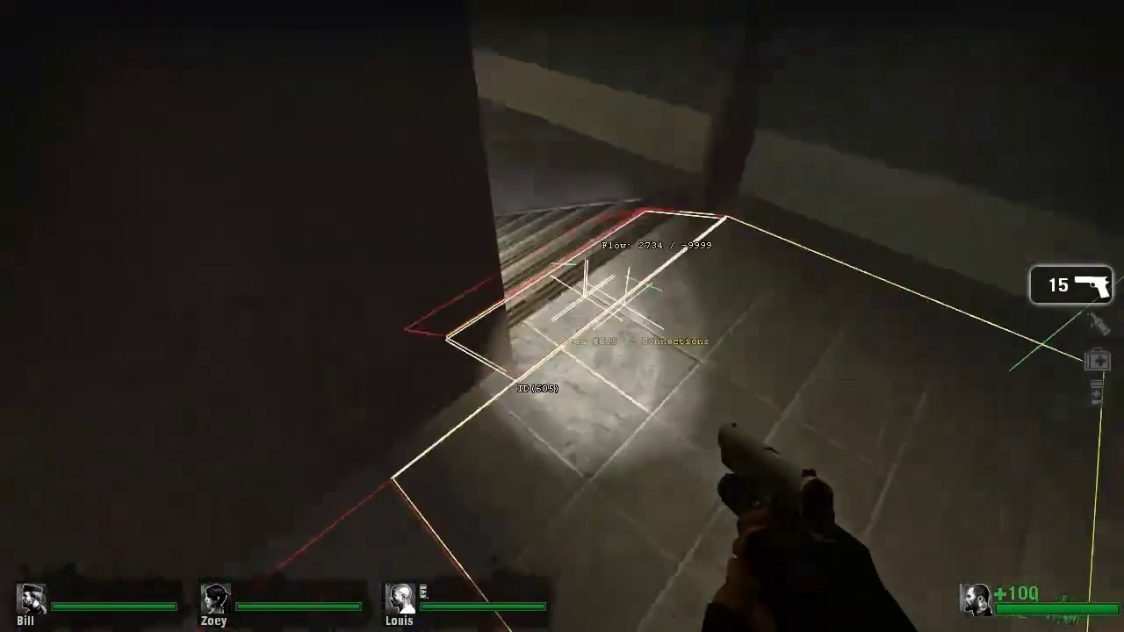
key("w")
key("w")
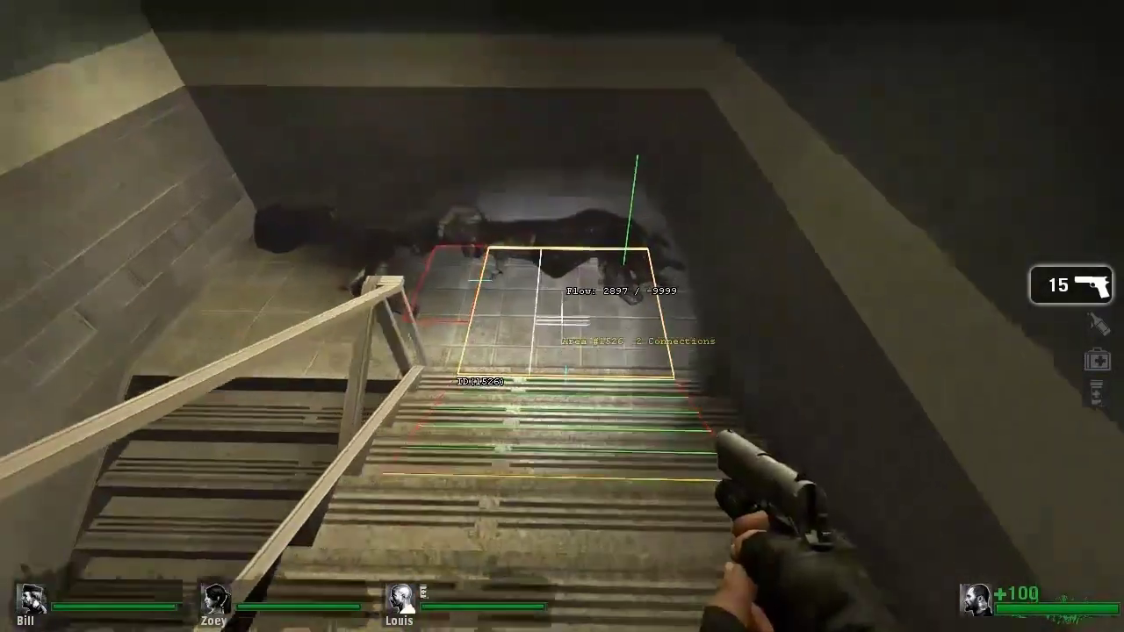
key("w")
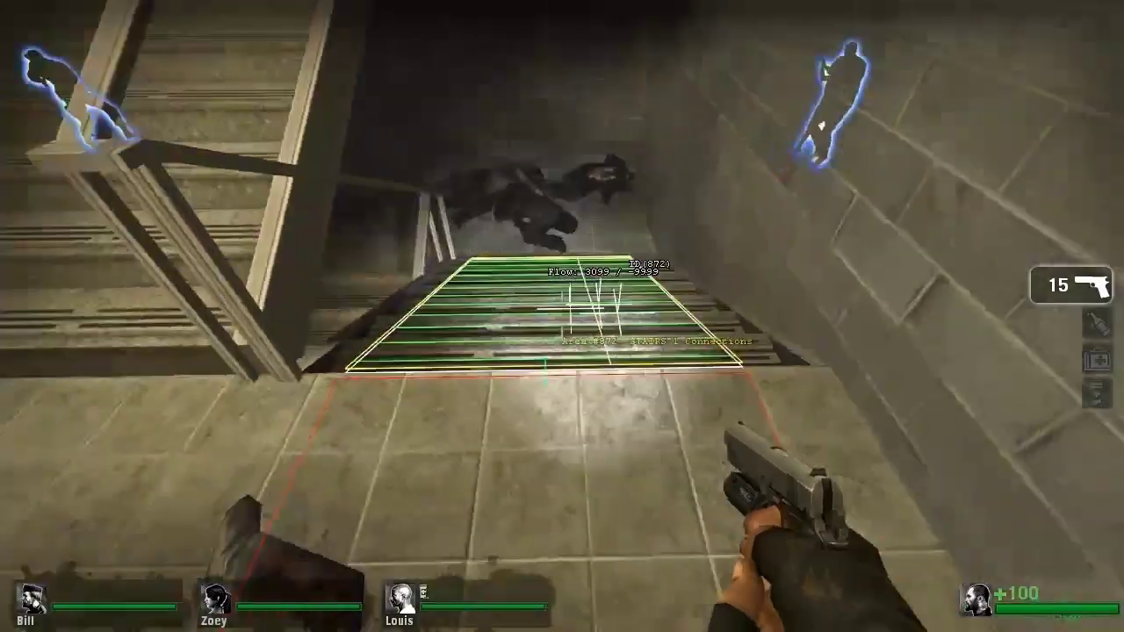
key("w")
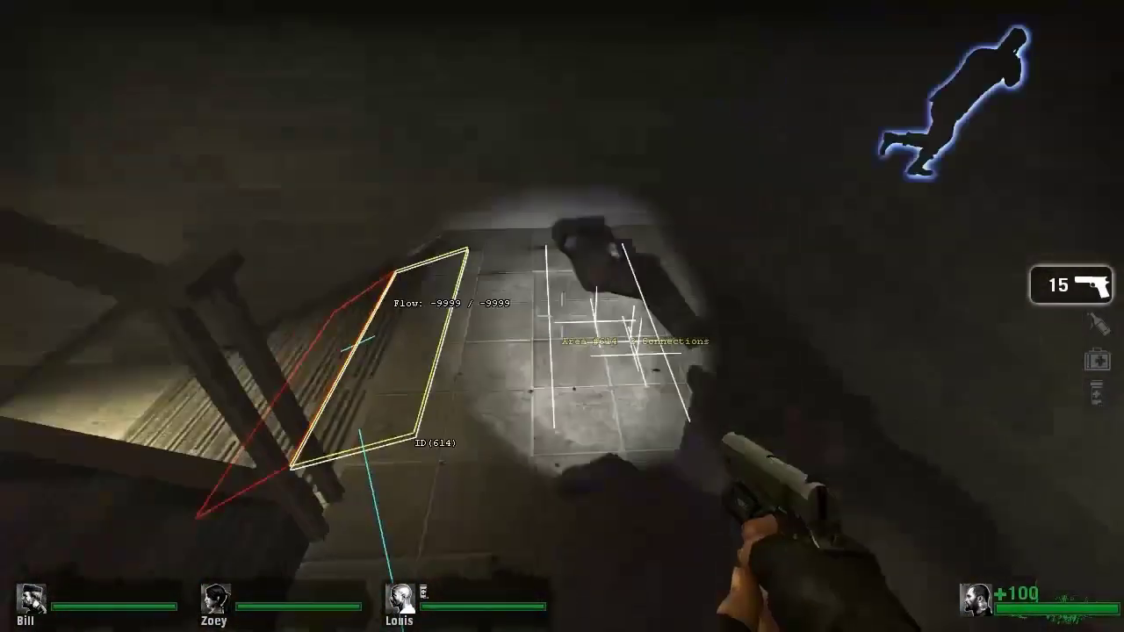
key("w")
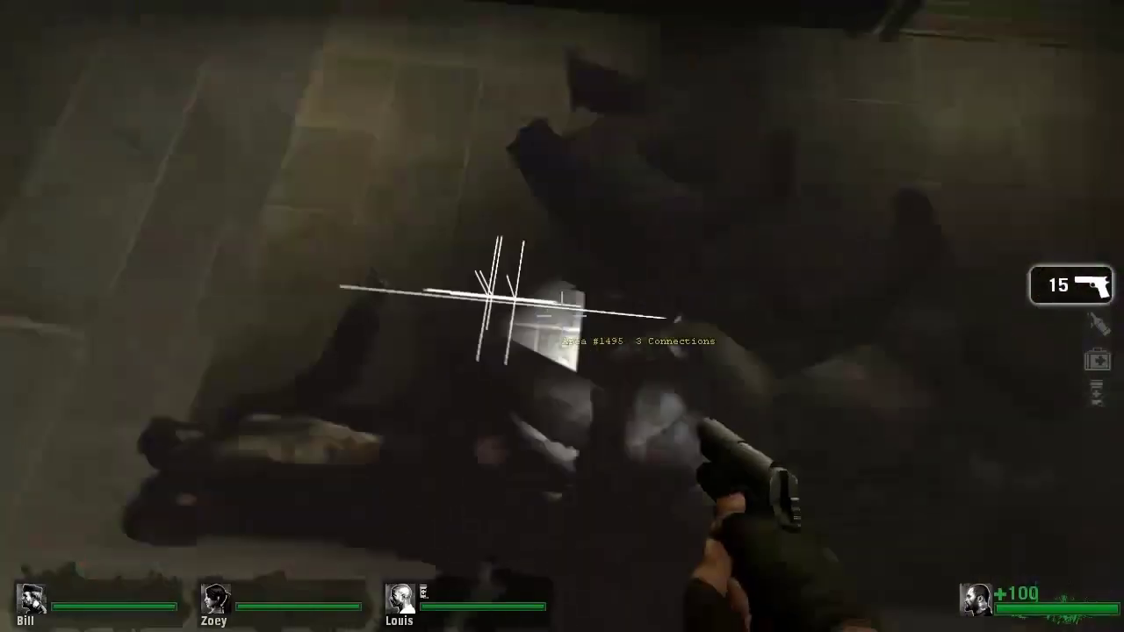
key("w")
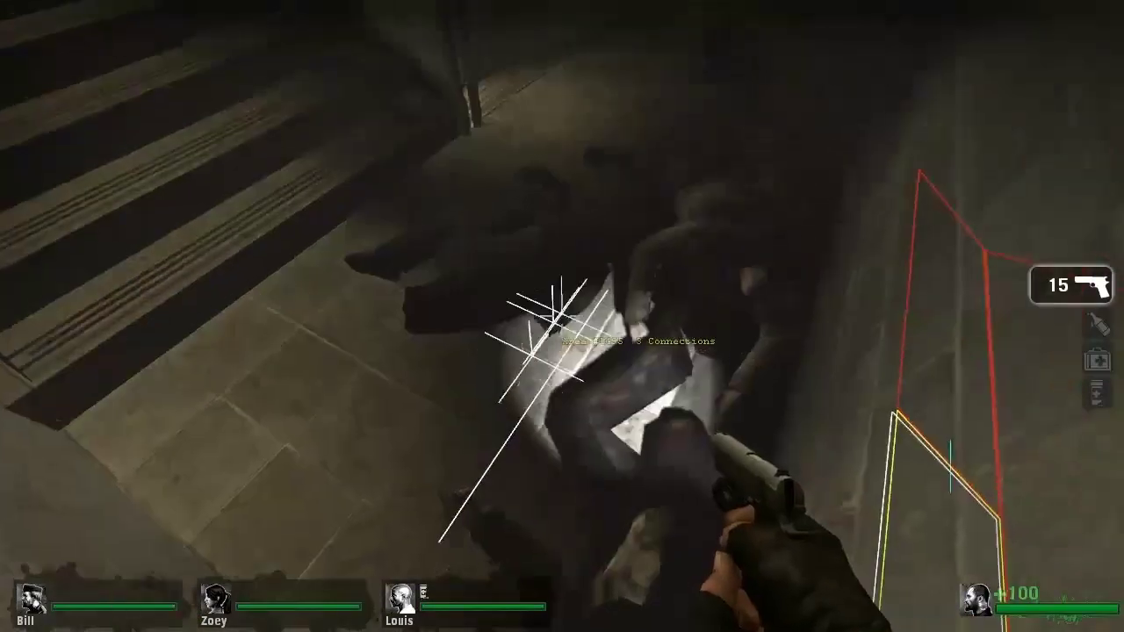
key("w")
key("s")
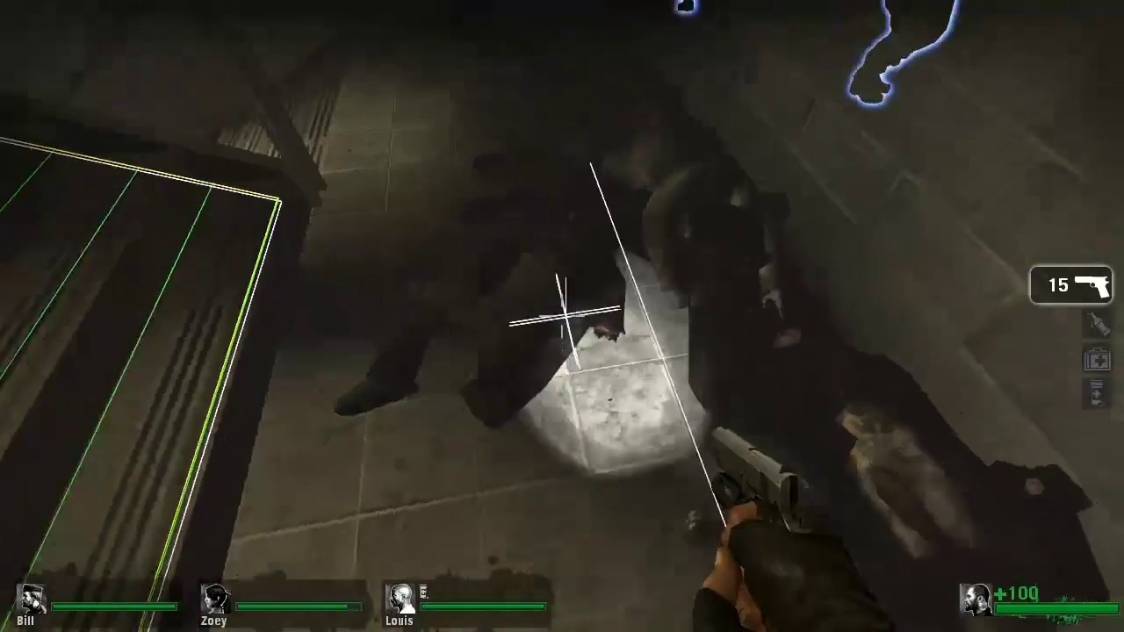
Step: Mark the uncovered stair landing floor as a walkable position with nav_mark_walkable
key("grave")
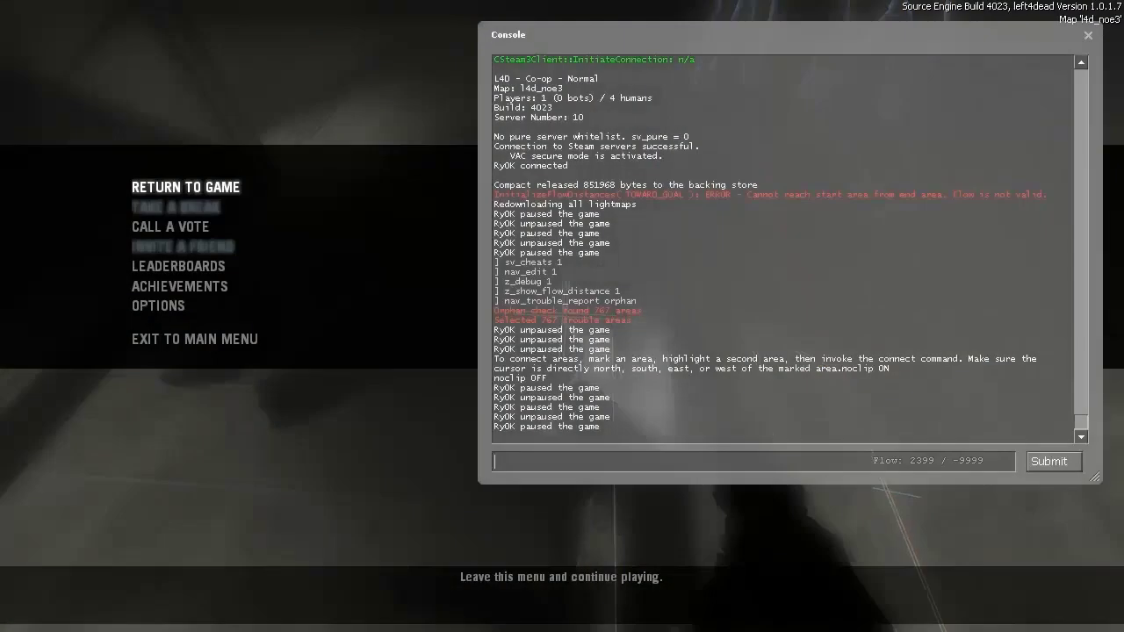
type("nav")
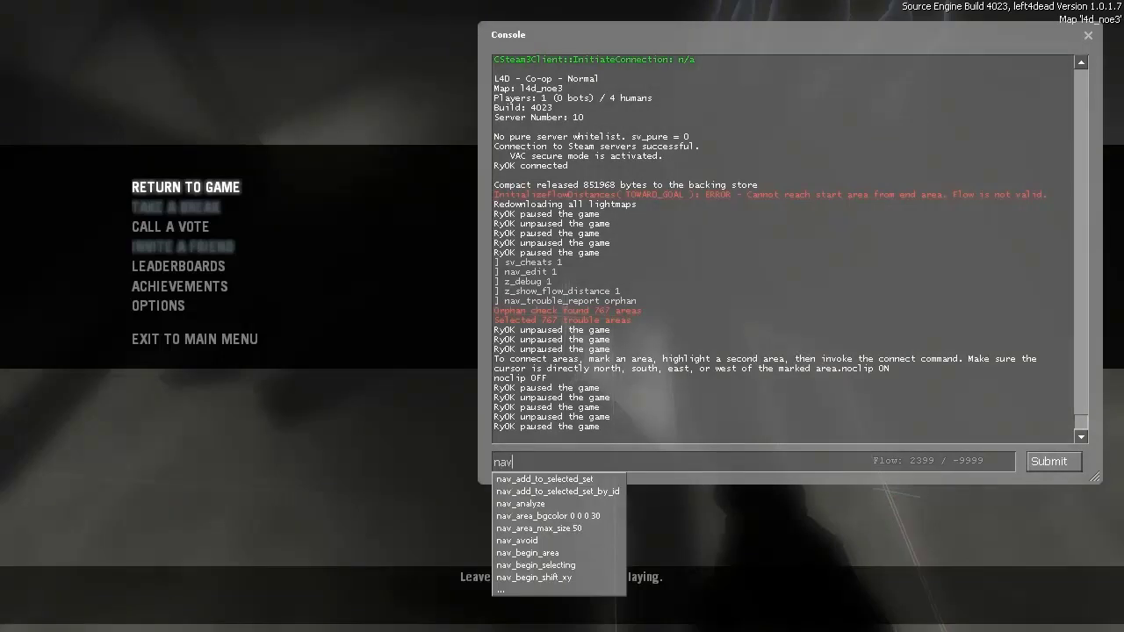
type("_mark")
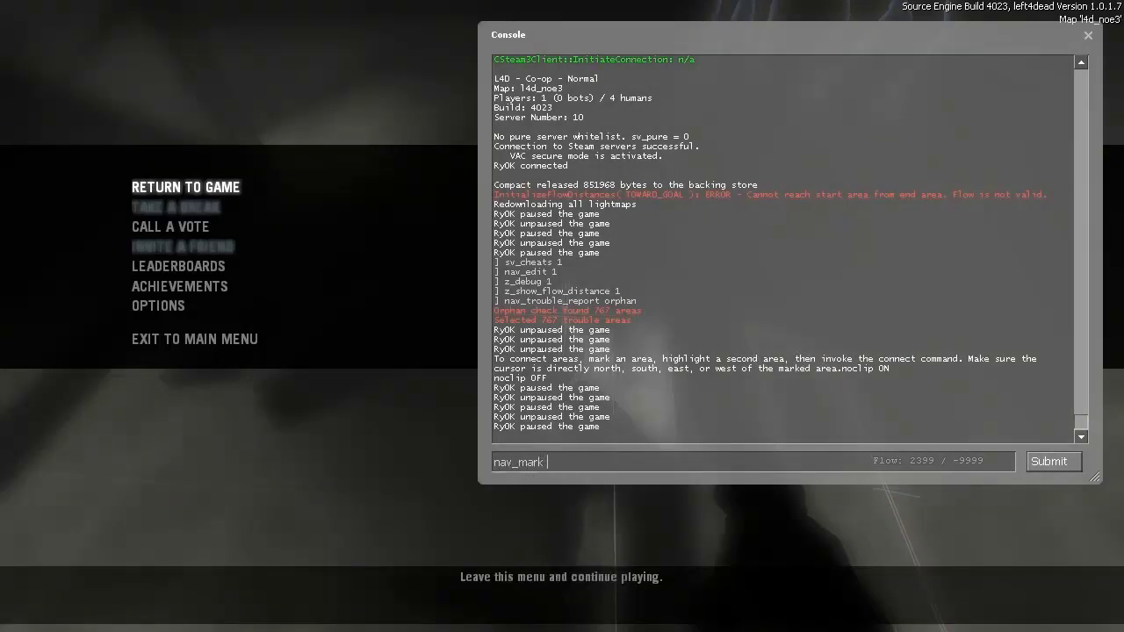
key("BackSpace")
type("_walkable")
key("Return")
type("n")
key("grave")
key("grave")
Step: Generate the missing nav area on the landing with nav_generate_incremental and inspect its connections to the stairs
type("nav_generate")
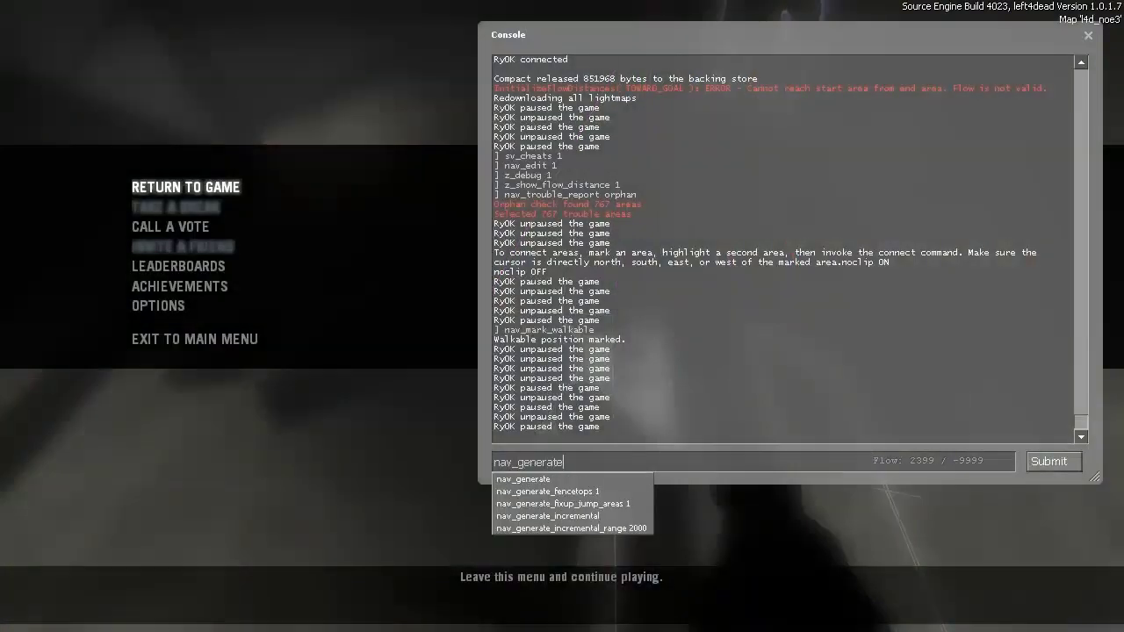
type("_incremental")
key("Return")
key("grave")
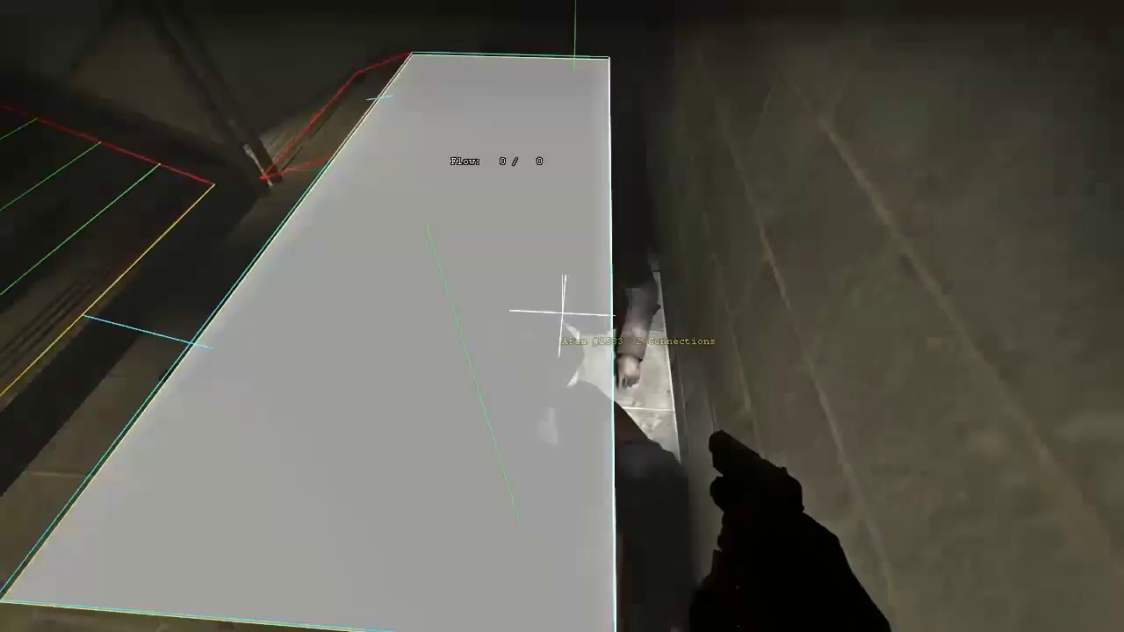
key("a")
key("w")
key("w")
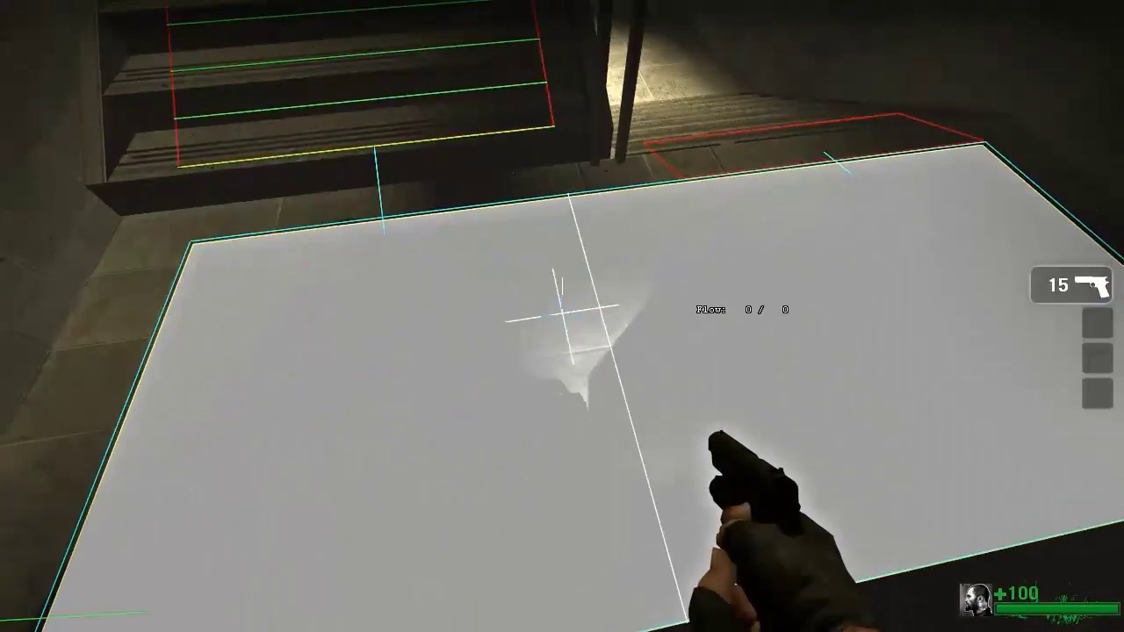
Step: Save the edited navigation mesh with nav_save
key("grave")
type("nav_sa")
key("Return")
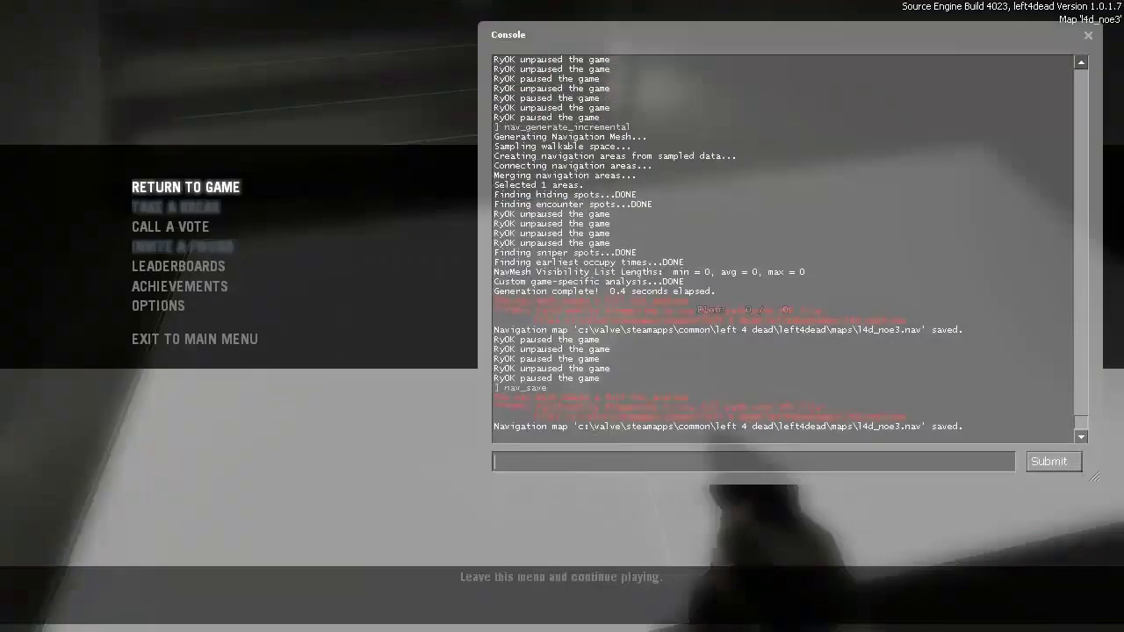
Step: Reload the map l4d_noe3 and dismiss the nav errors notice
type("map l4d_")
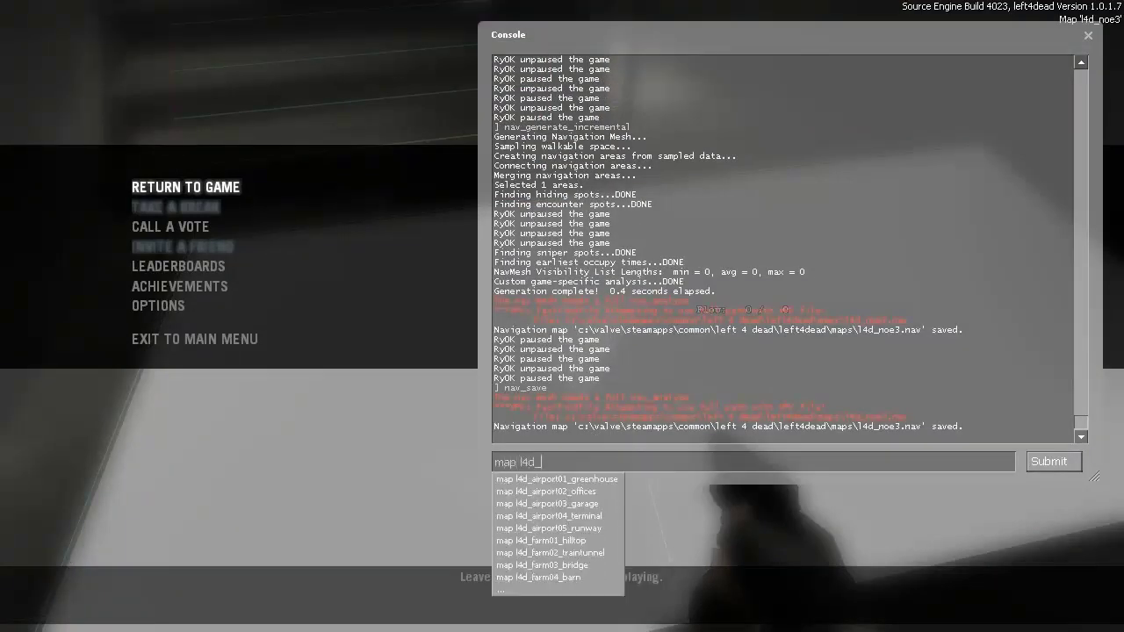
type("noe3")
key("Return")
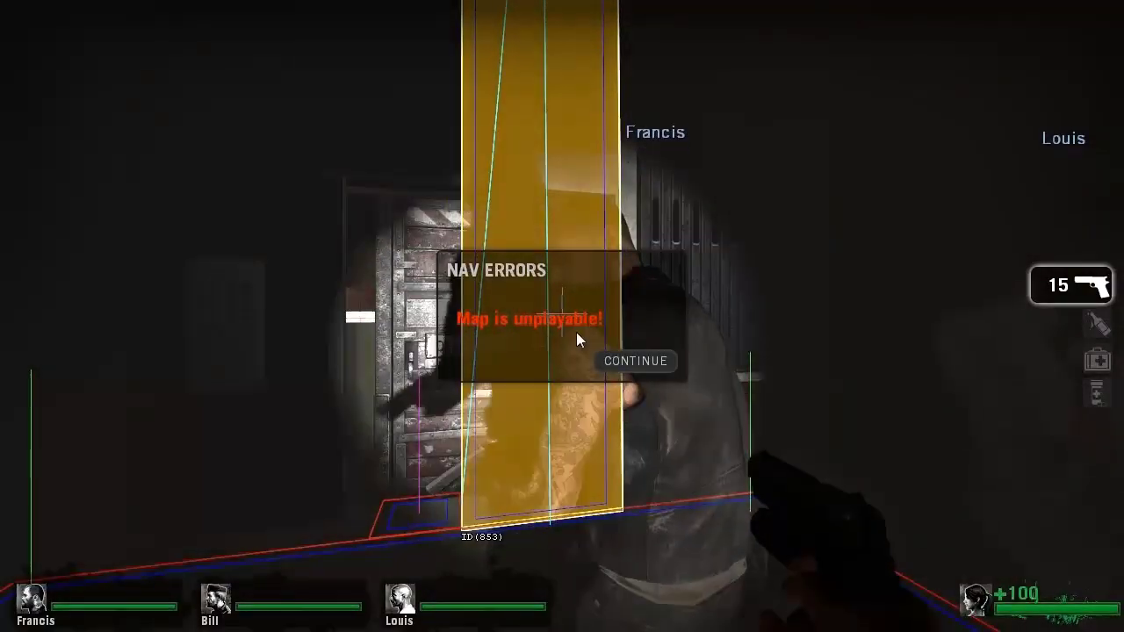
left_click(636, 361)
key("grave")
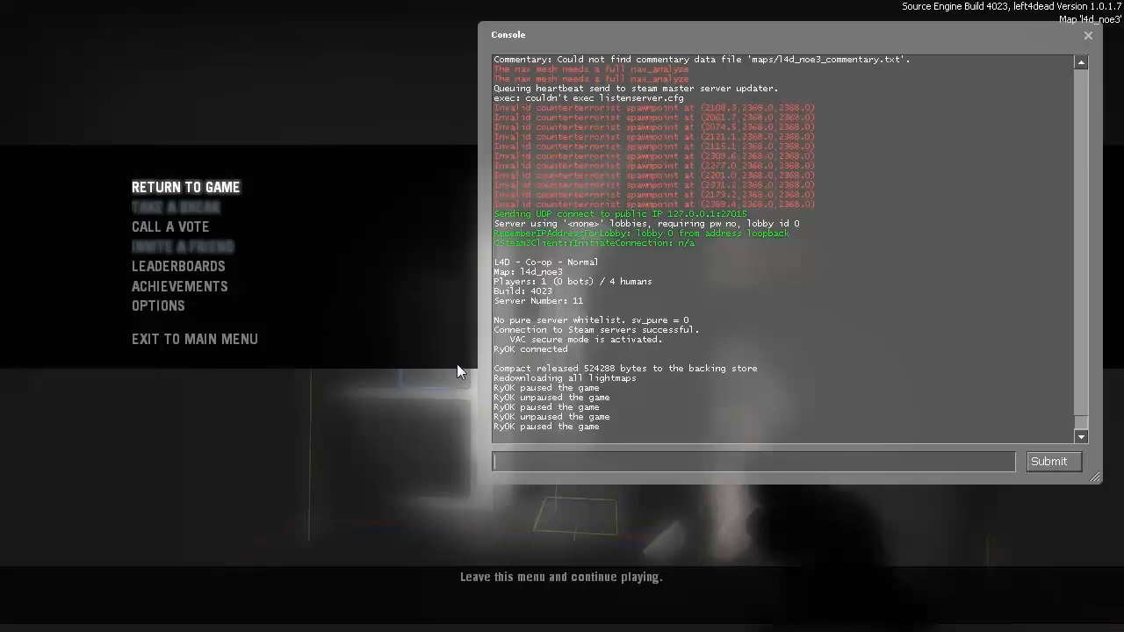
key("Escape")
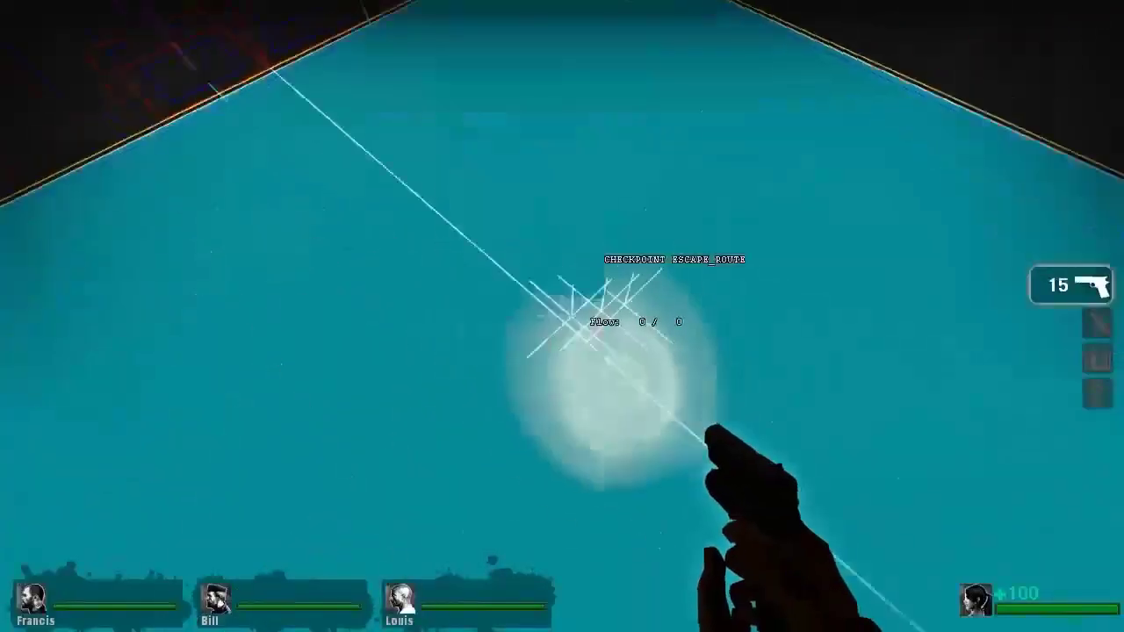
Step: Pick up the rifle in the starting room and check its escape route nav areas up to the stairwell doorway
key("w")
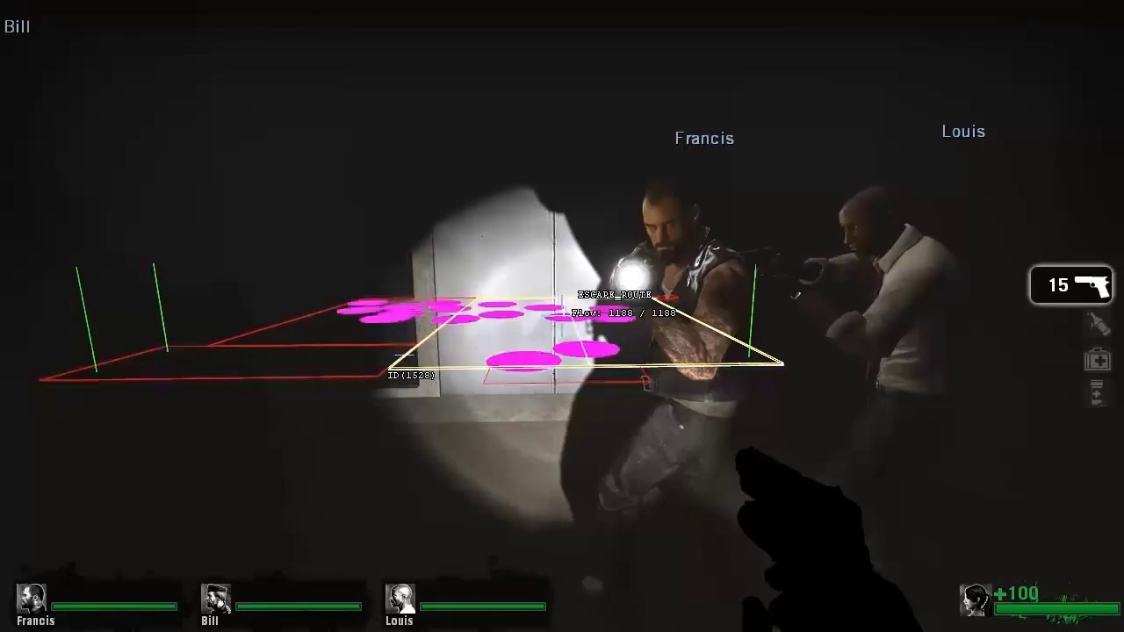
left_click(562, 316)
left_click(563, 316)
left_click(562, 317)
left_click(563, 316)
left_click(562, 316)
left_click(562, 317)
left_click(562, 316)
left_click(562, 316)
left_click(562, 316)
left_click(562, 317)
left_click(562, 316)
left_click(562, 316)
left_click(562, 316)
left_click(562, 316)
left_click(563, 317)
key("w")
key("e")
key("w")
key("w")
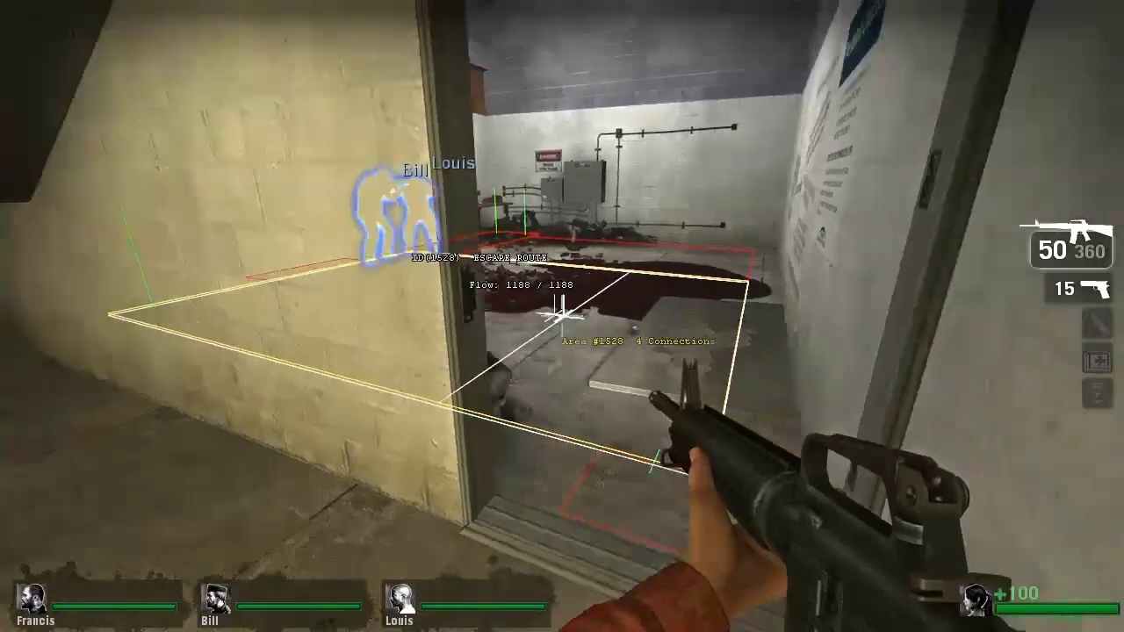
Step: Trace the escape route areas from the doorway through the stairwell, comparing flow values and connections
key("s")
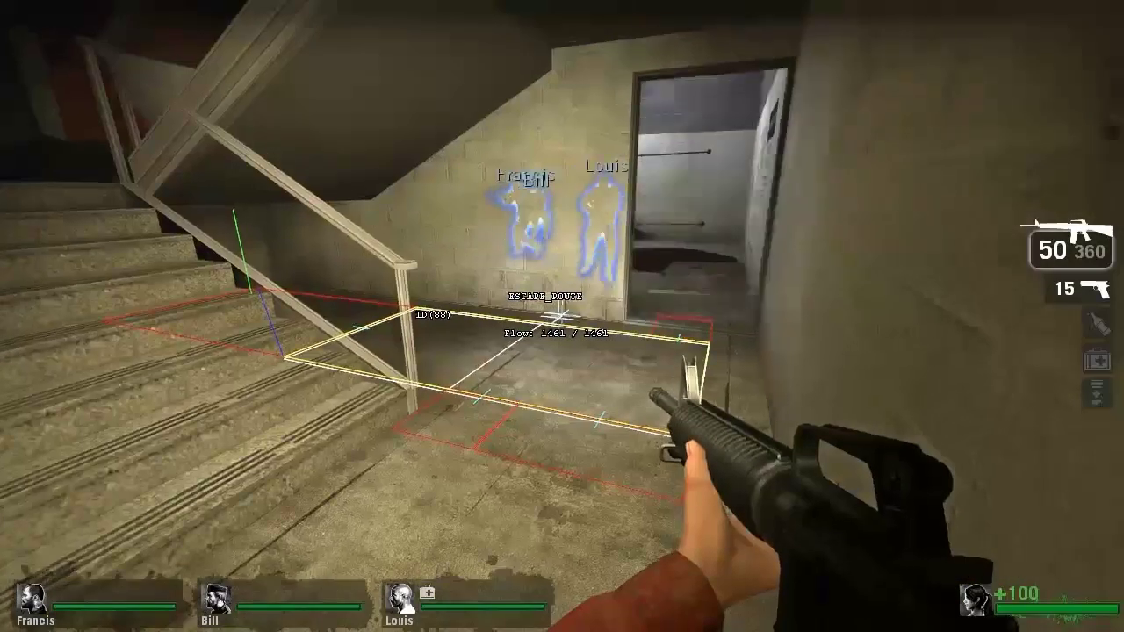
key("w")
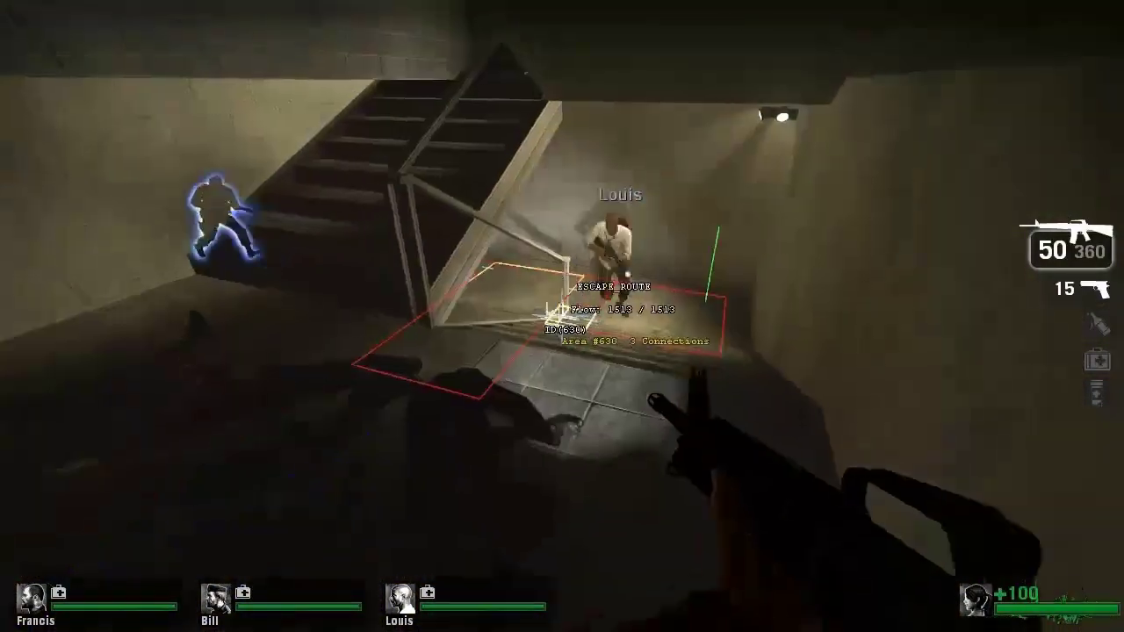
key("w")
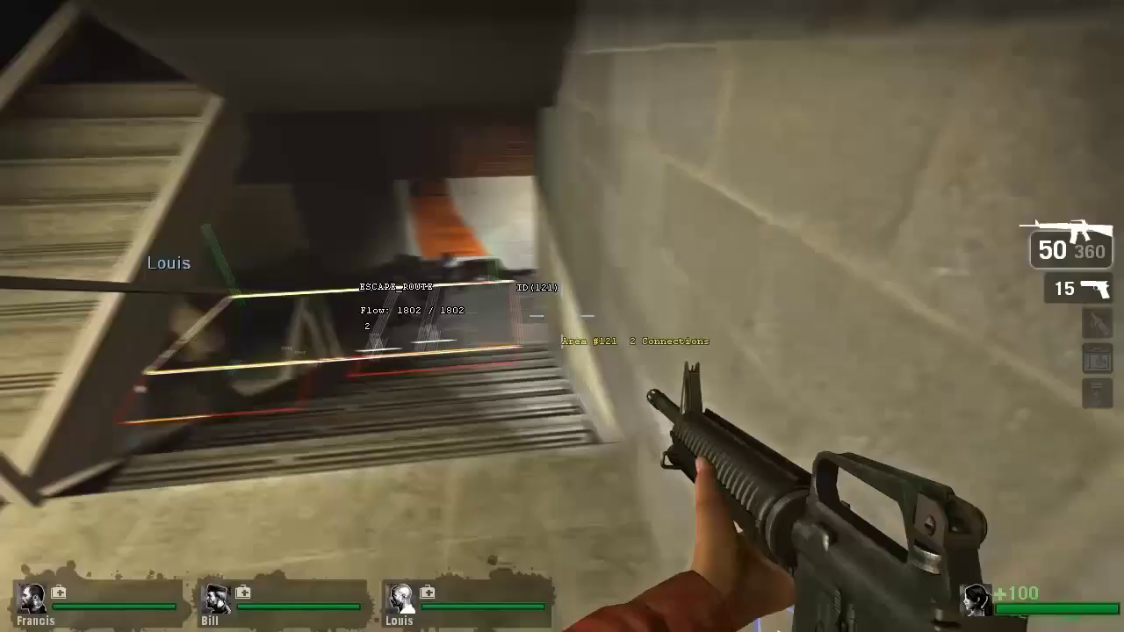
key("w")
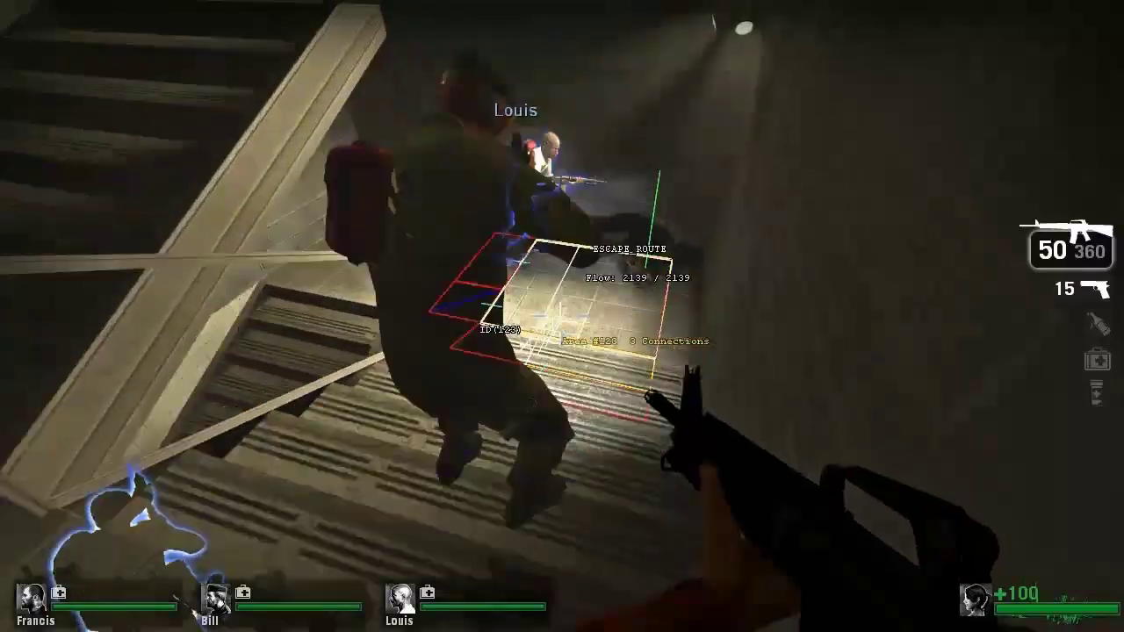
key("w")
key("w")
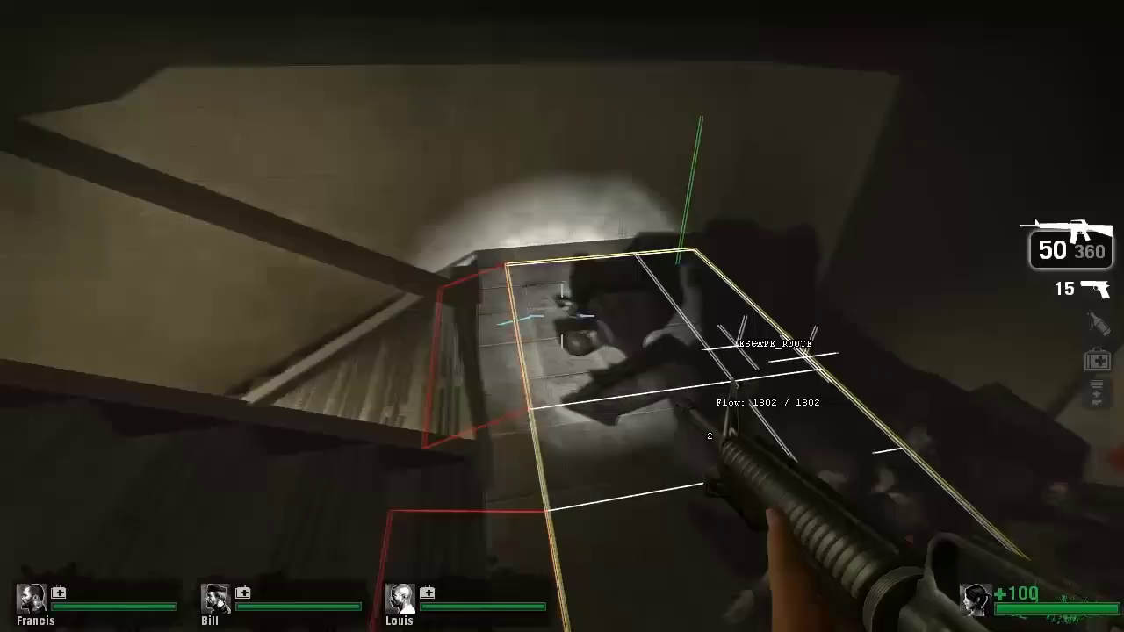
Step: Replace the nav area beneath the weapon table with a new area covering the tabletop
key("w")
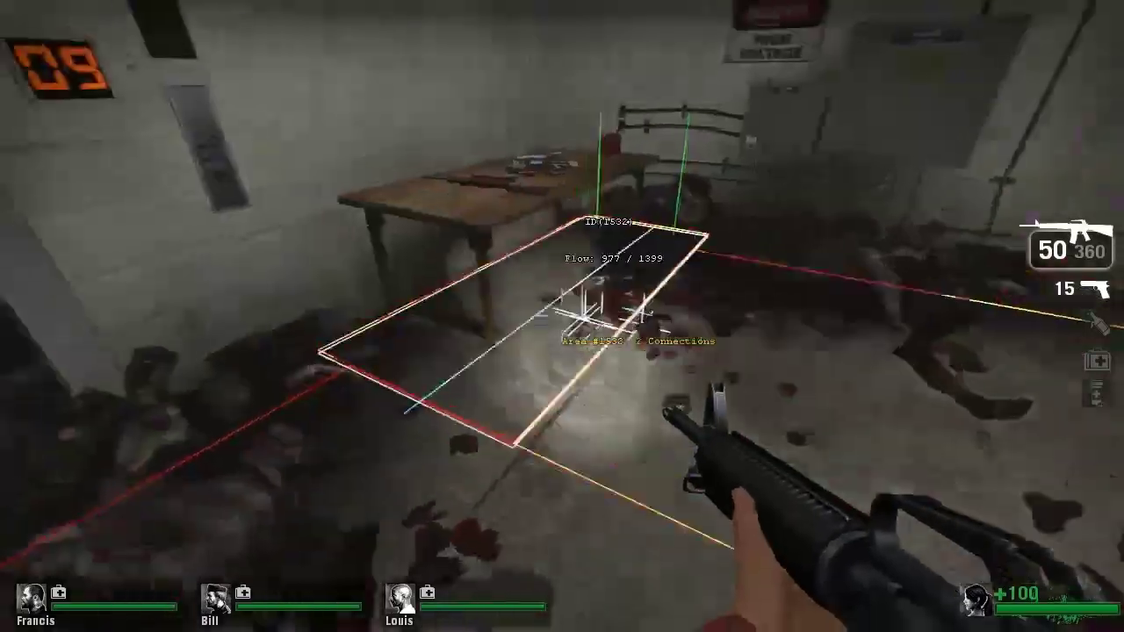
key("w")
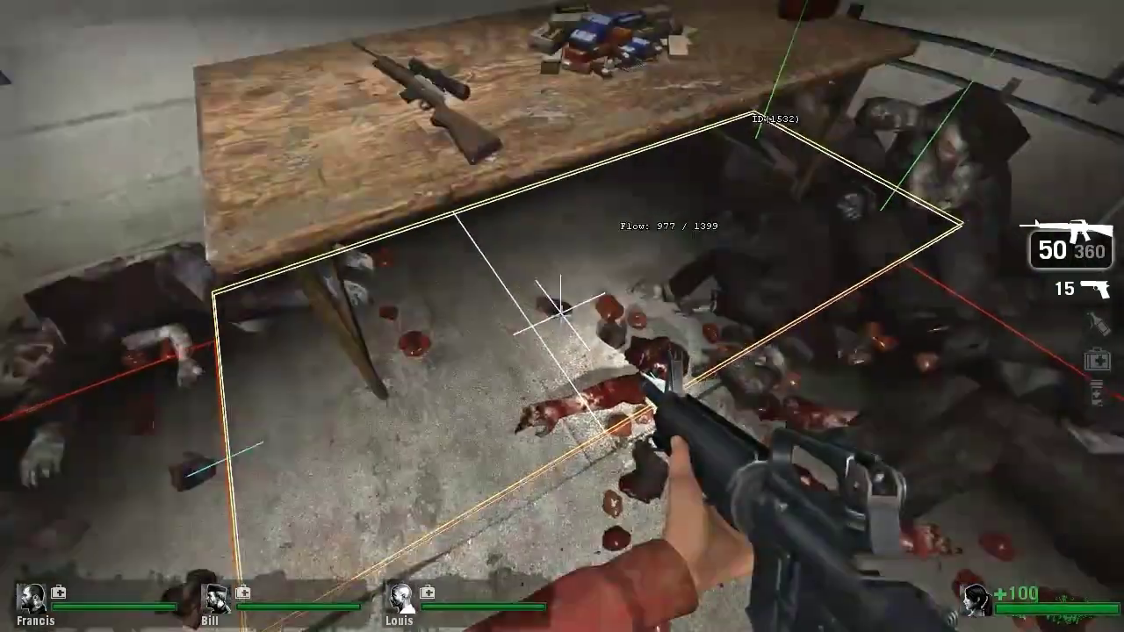
key("w")
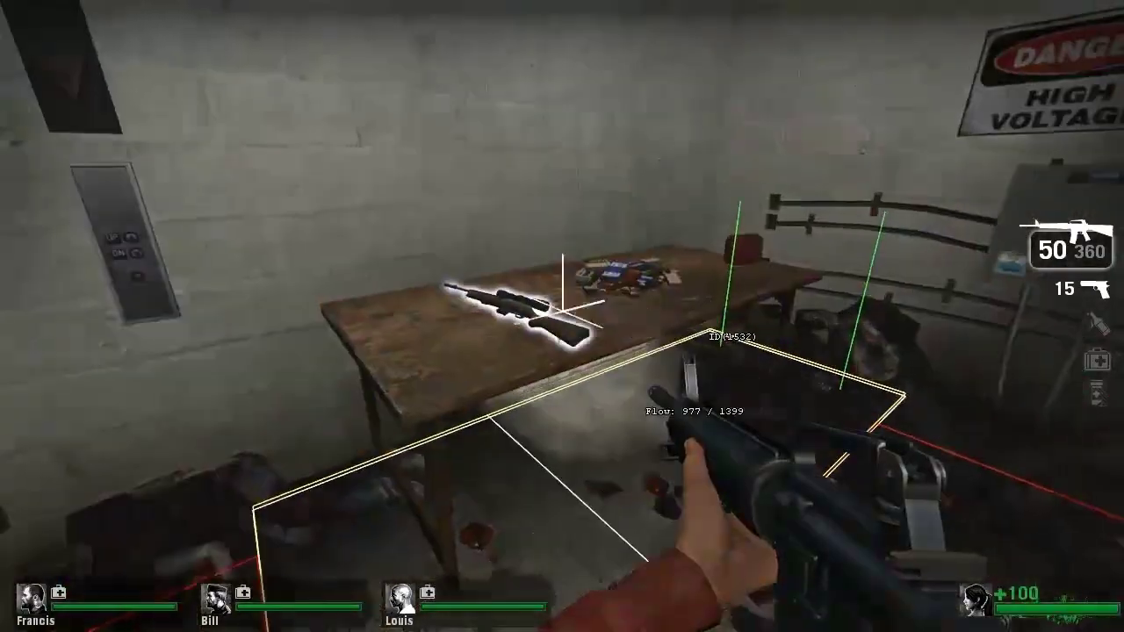
key("d")
key("a")
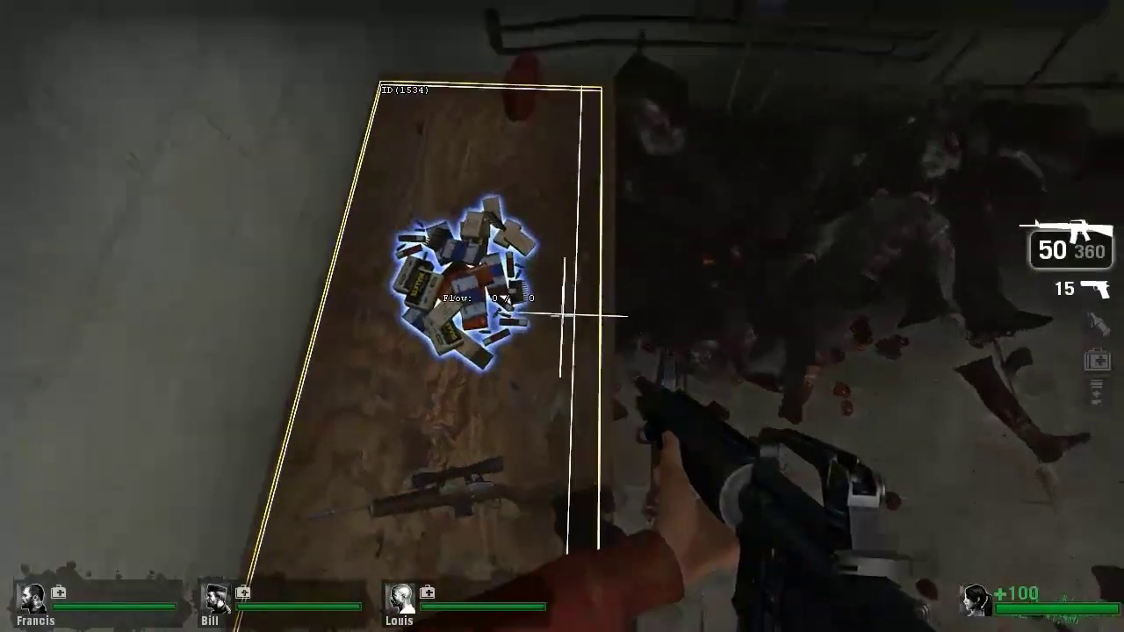
Step: Connect the new tabletop nav area to the adjacent floor area in the starting room
left_click(562, 317)
left_click(563, 316)
key("c")
left_click(562, 316)
left_click(562, 316)
key("c")
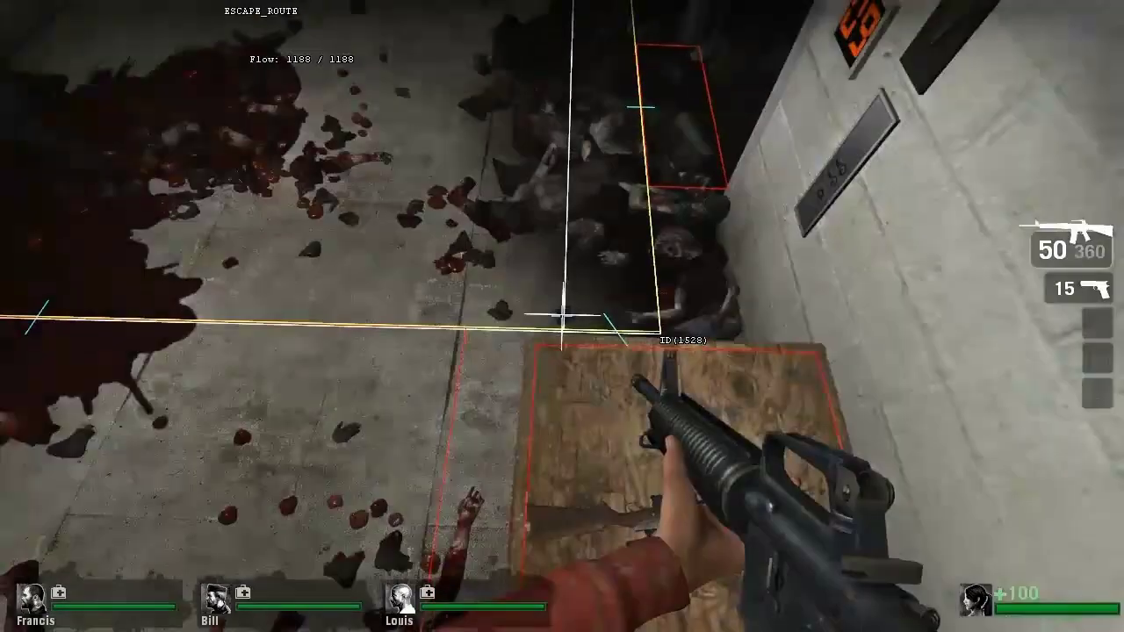
Step: Return to the stairwell and check the flow values of the areas leading to the STAIRS area
key("a")
key("s")
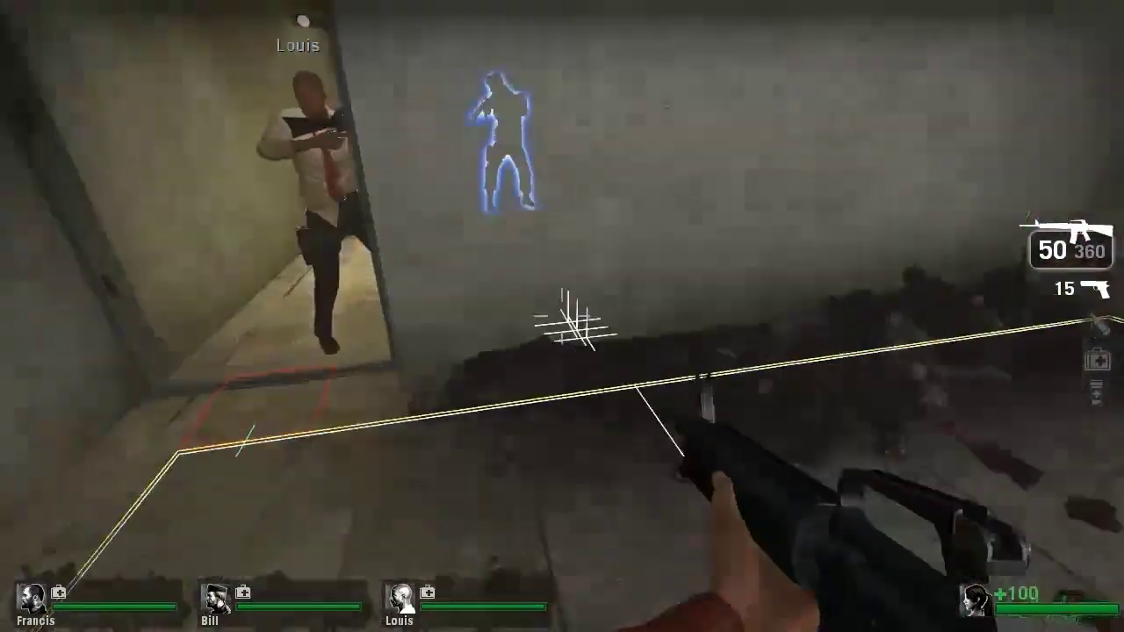
key("w")
key("w")
key("w")
key("w")
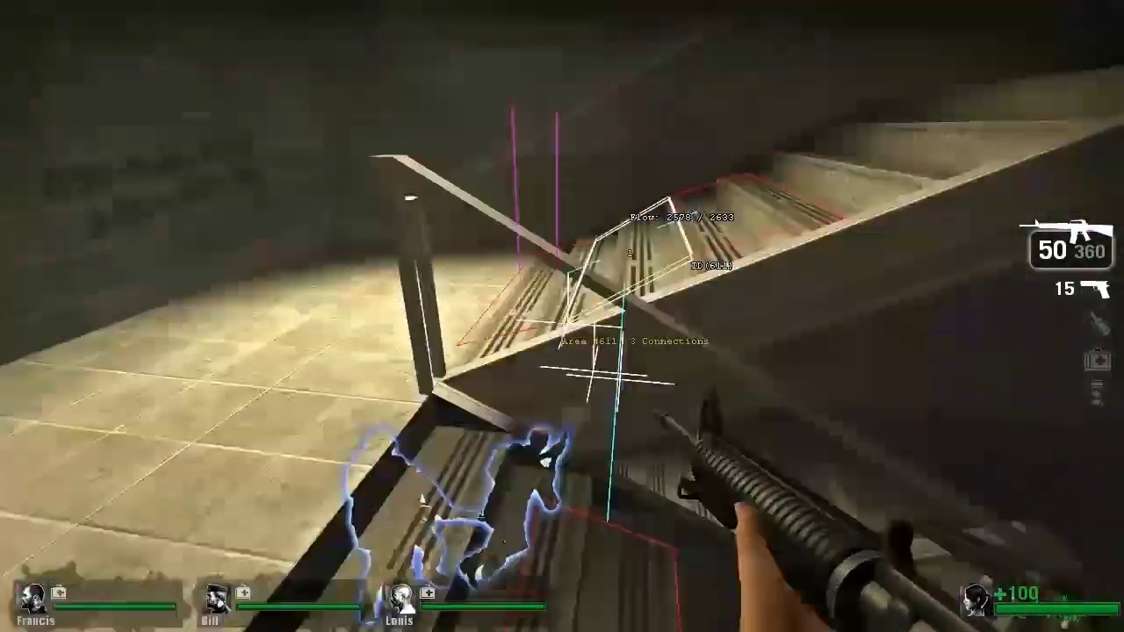
key("w")
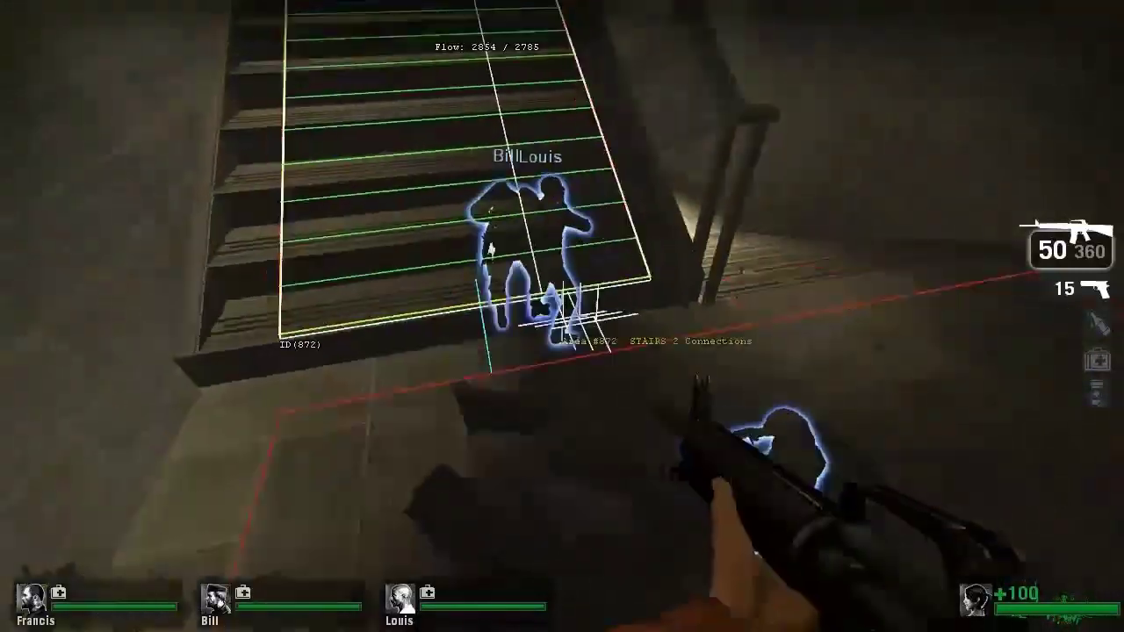
key("w")
key("d")
key("a")
key("d")
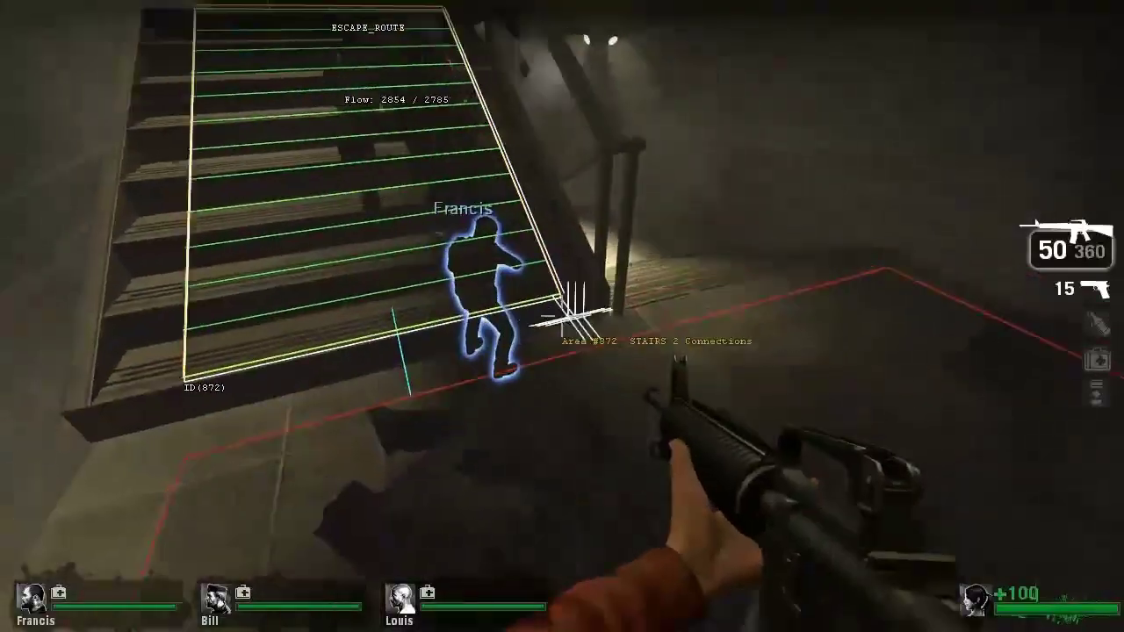
Step: Examine the fragmented areas on the stair flight above the tiled landing, including their connections to the neighbouring flight
key("w")
key("s")
key("d")
key("w")
key("w")
key("w")
key("w")
key("s")
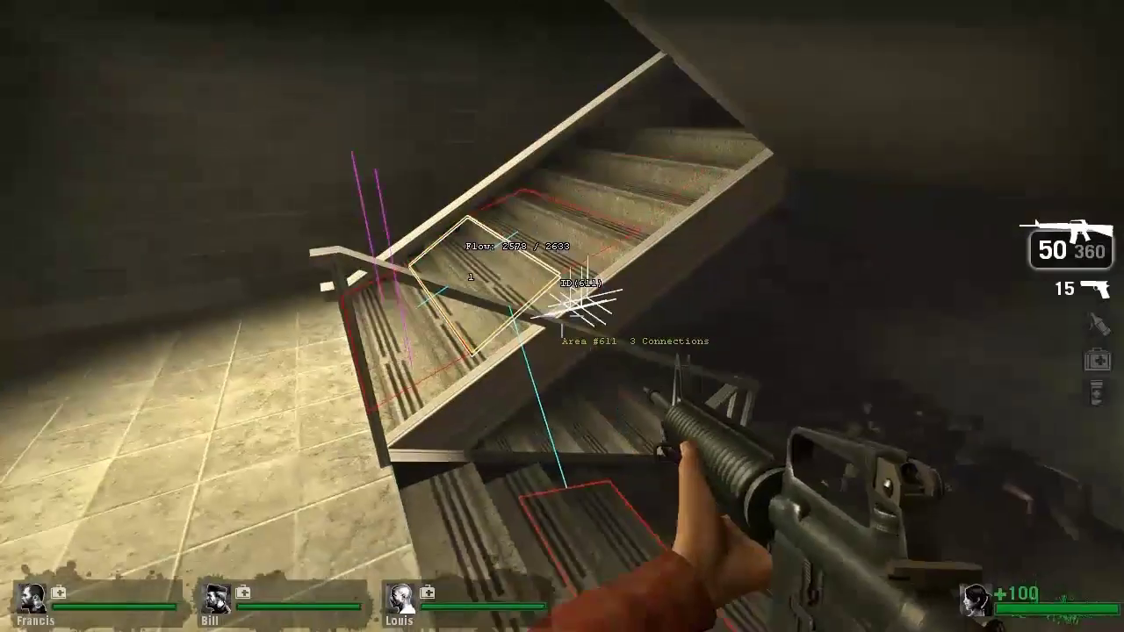
key("a")
key("d")
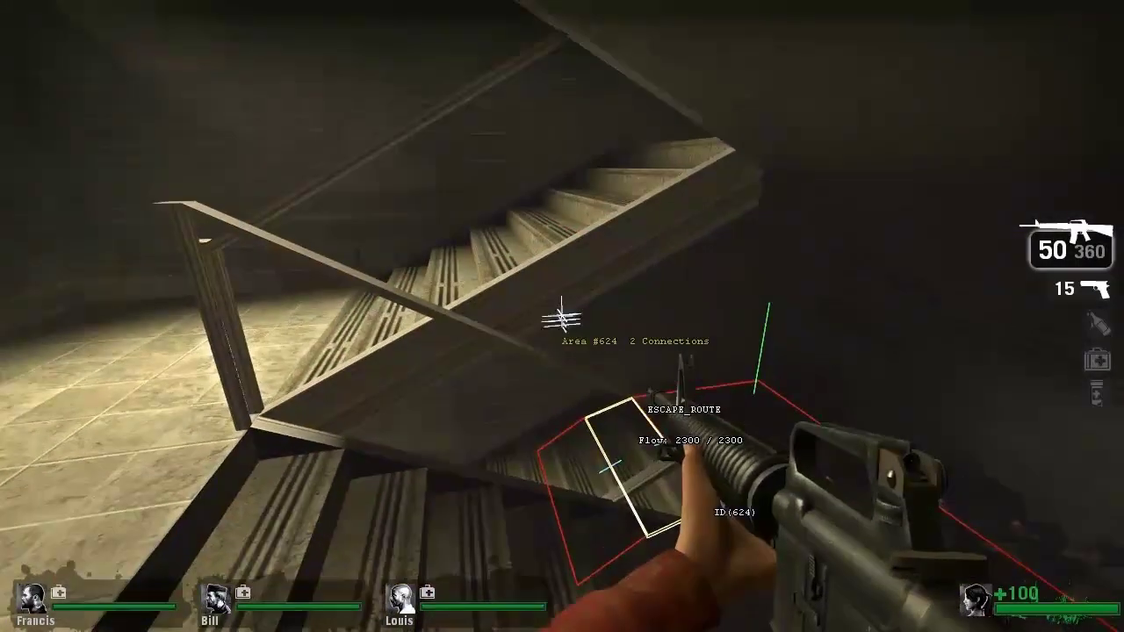
key("a")
key("d")
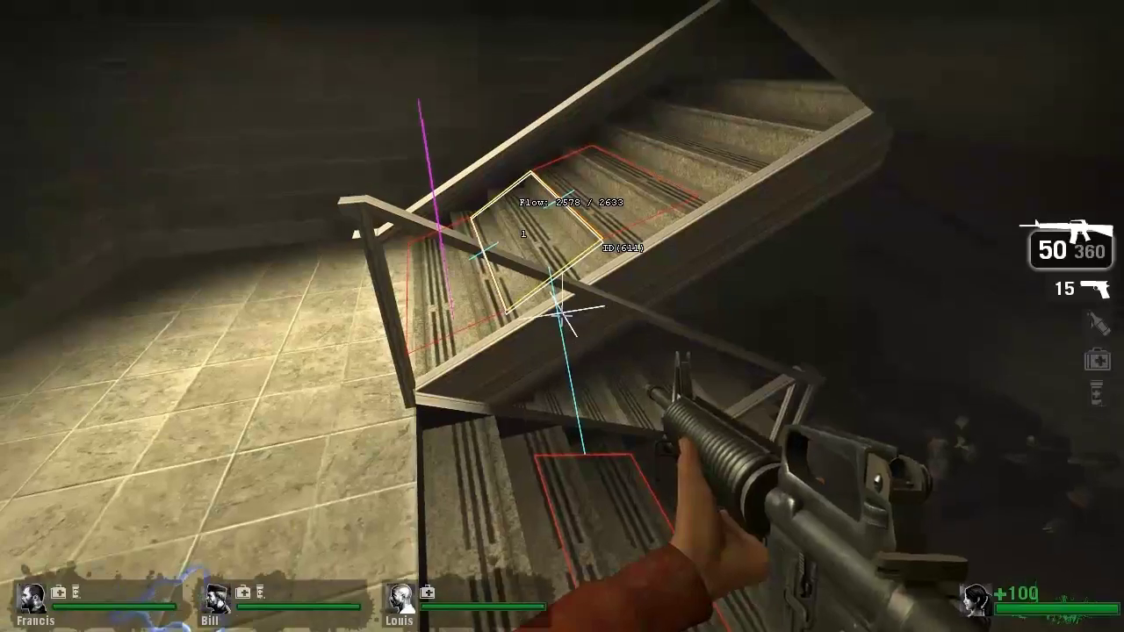
key("a")
key("w")
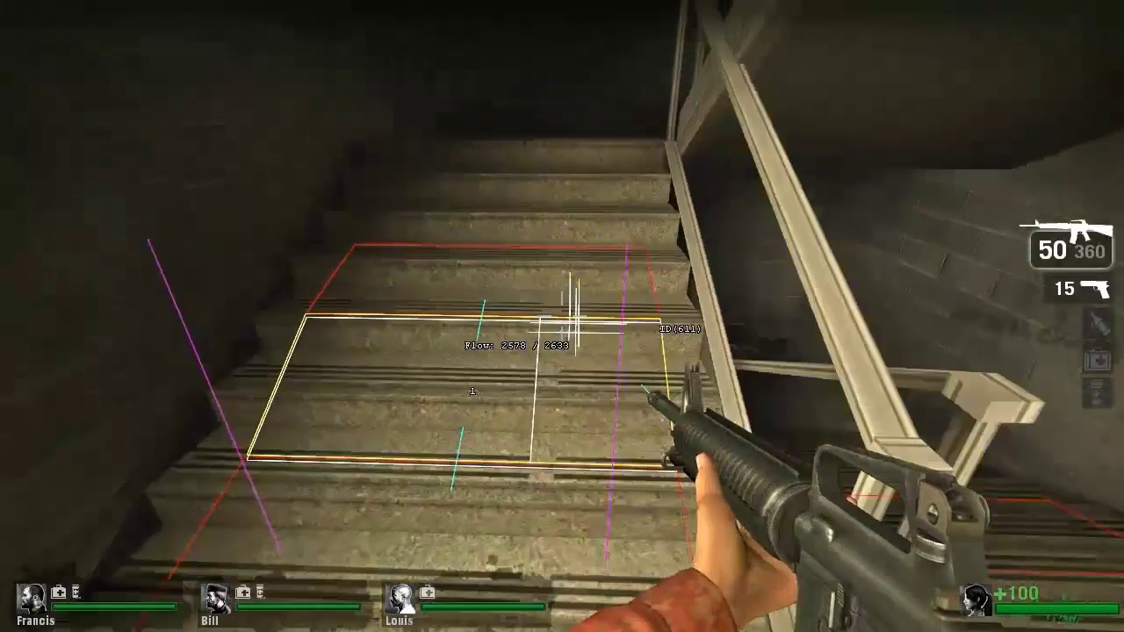
key("w")
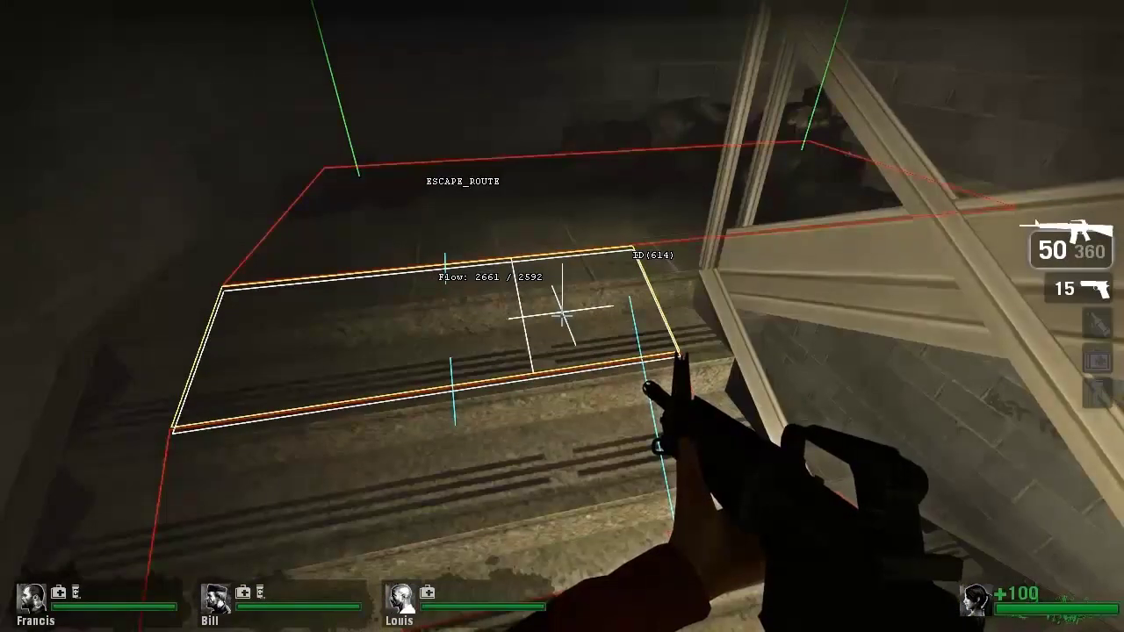
Step: Select and delete the fragmented nav areas covering the stair flight
left_click(562, 317)
left_click(562, 317)
left_click(562, 316)
left_click(562, 316)
key("w")
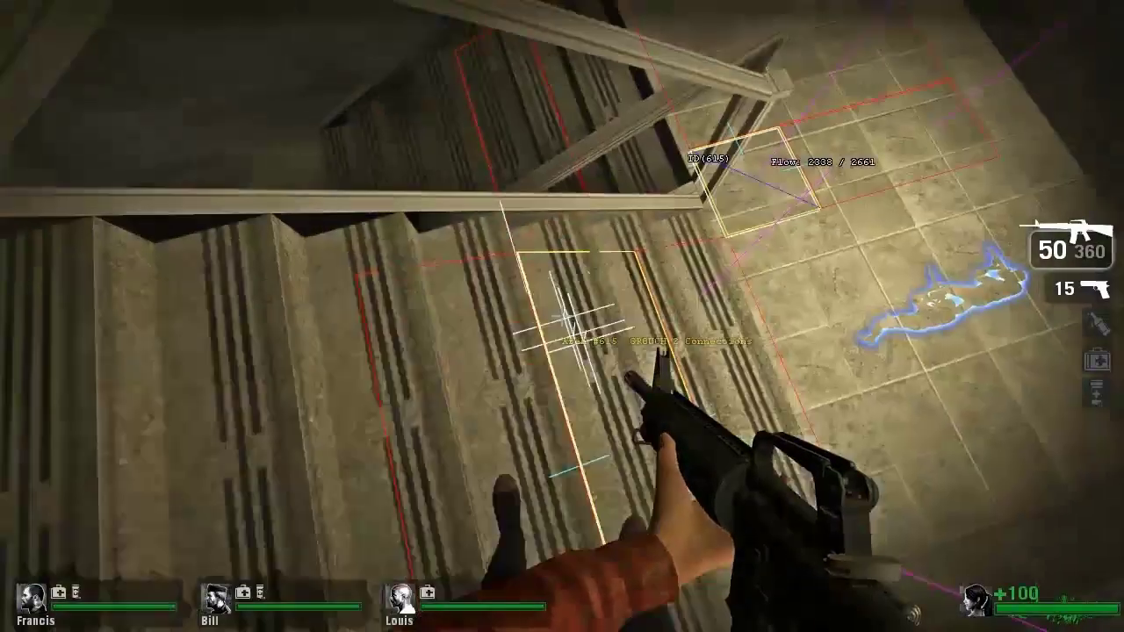
key("w")
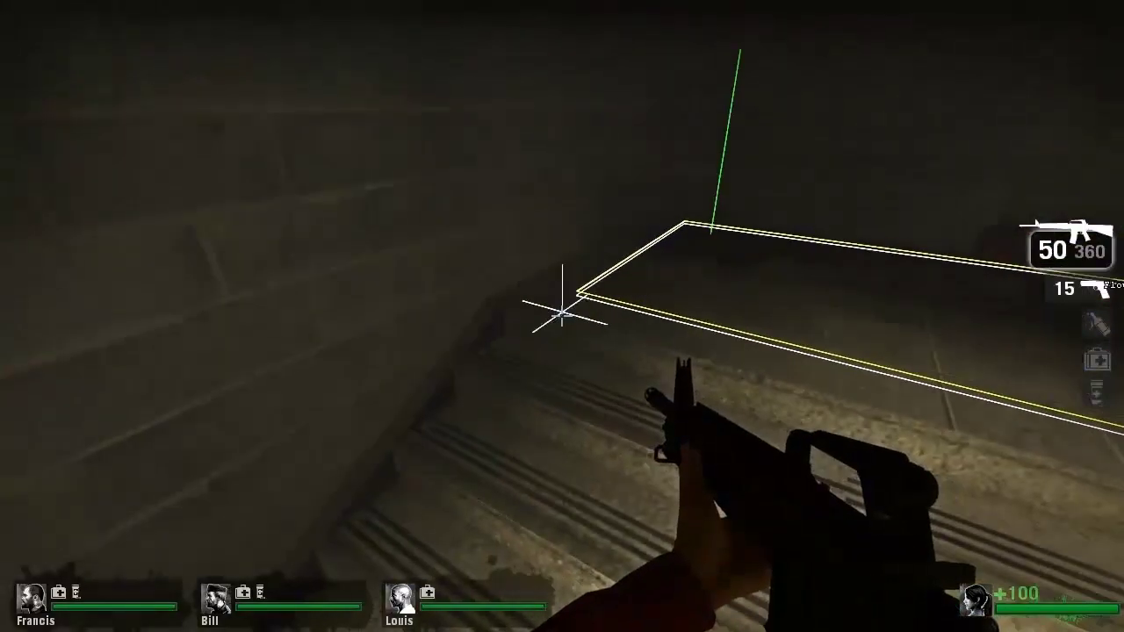
Step: Create one large nav area spanning the cleared stair flight
key("w")
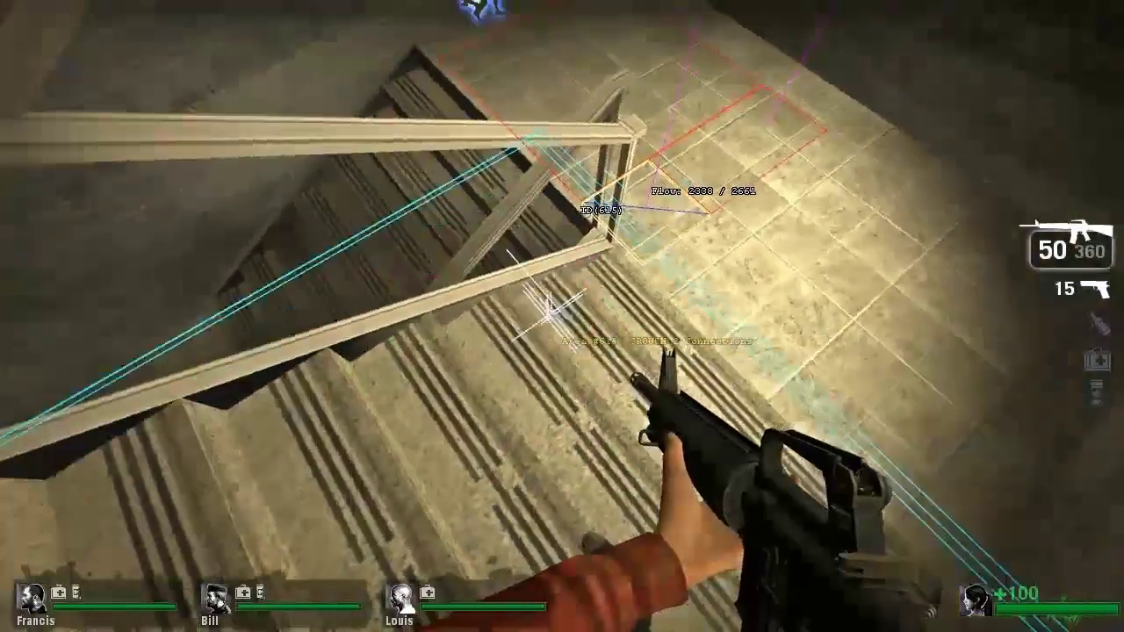
key("s")
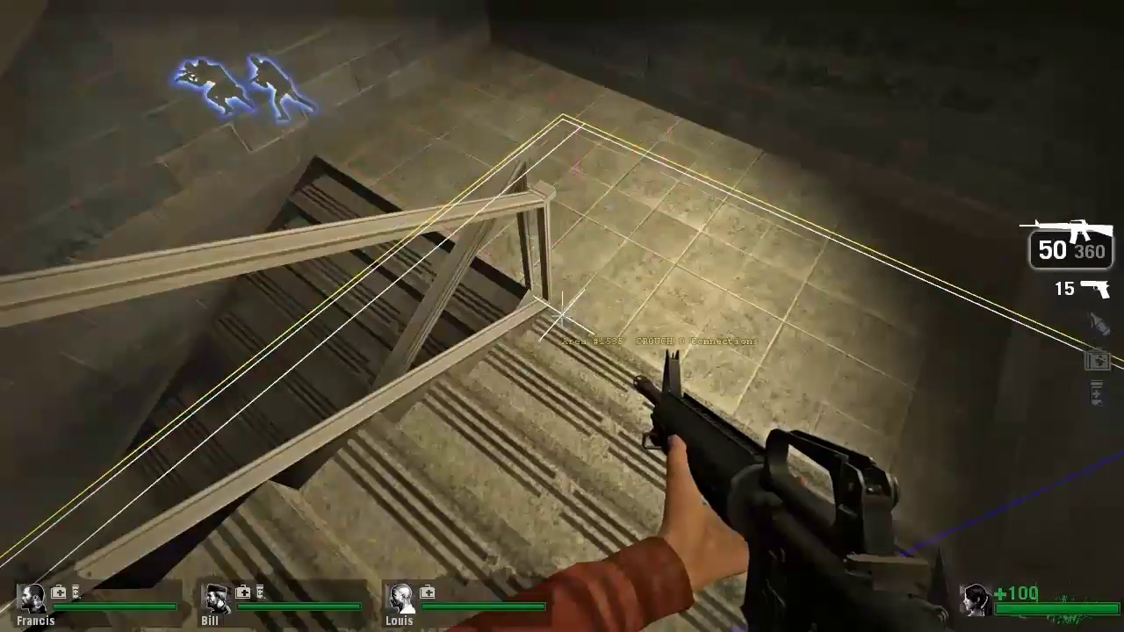
key("w")
Step: Mark the new stair area and snap its corners to the floor with nav_corner_place_on_ground
left_click(562, 316)
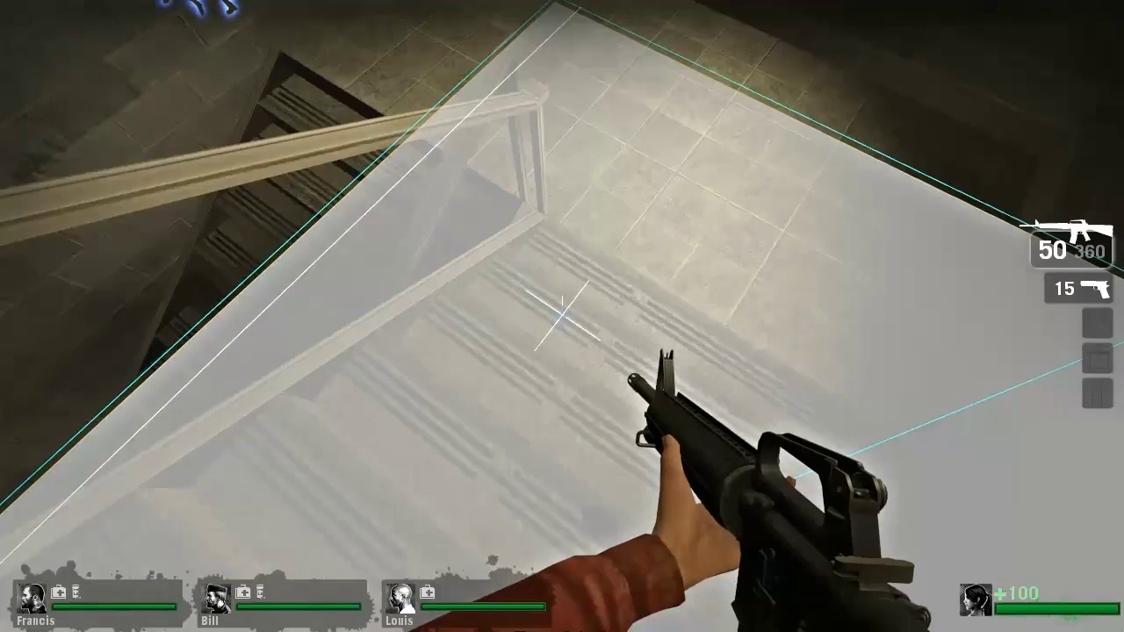
key("grave")
type("nav_corner_place_o")
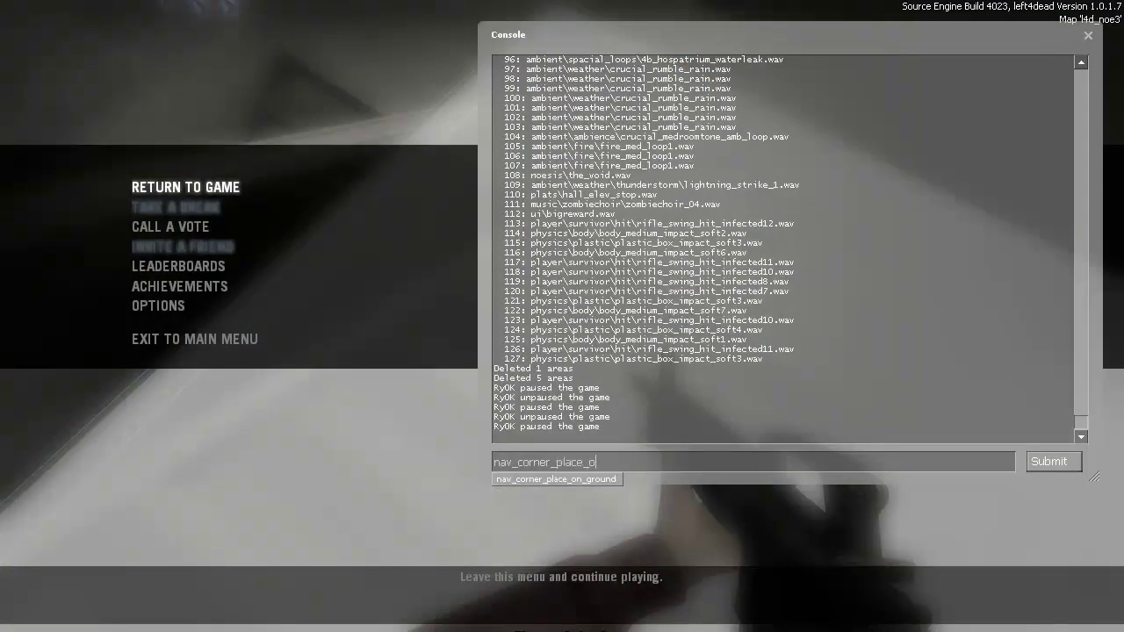
type("n_ground")
key("Return")
key("grave")
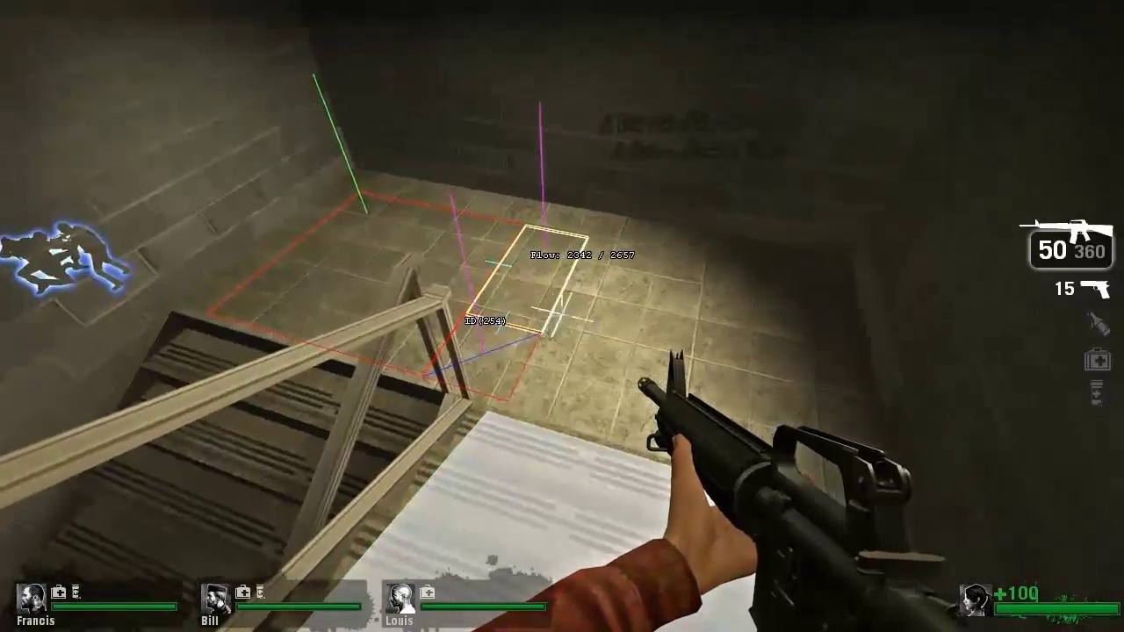
Step: Create a new nav area on the tiled landing and connect it to the stair area, flagged as STAIRS
key("w")
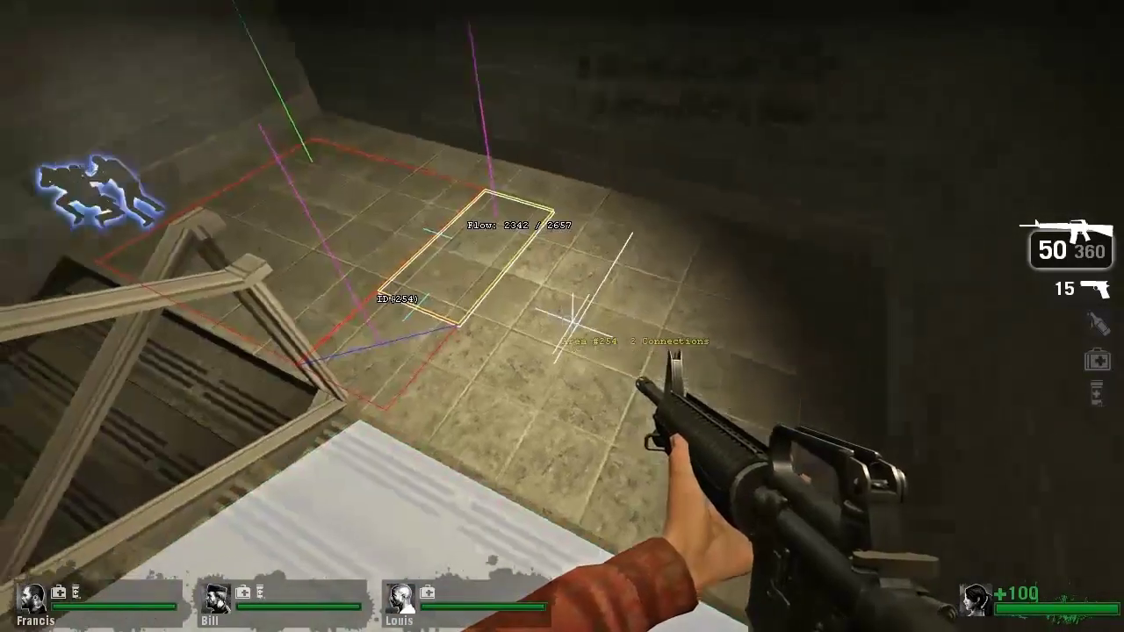
key("g")
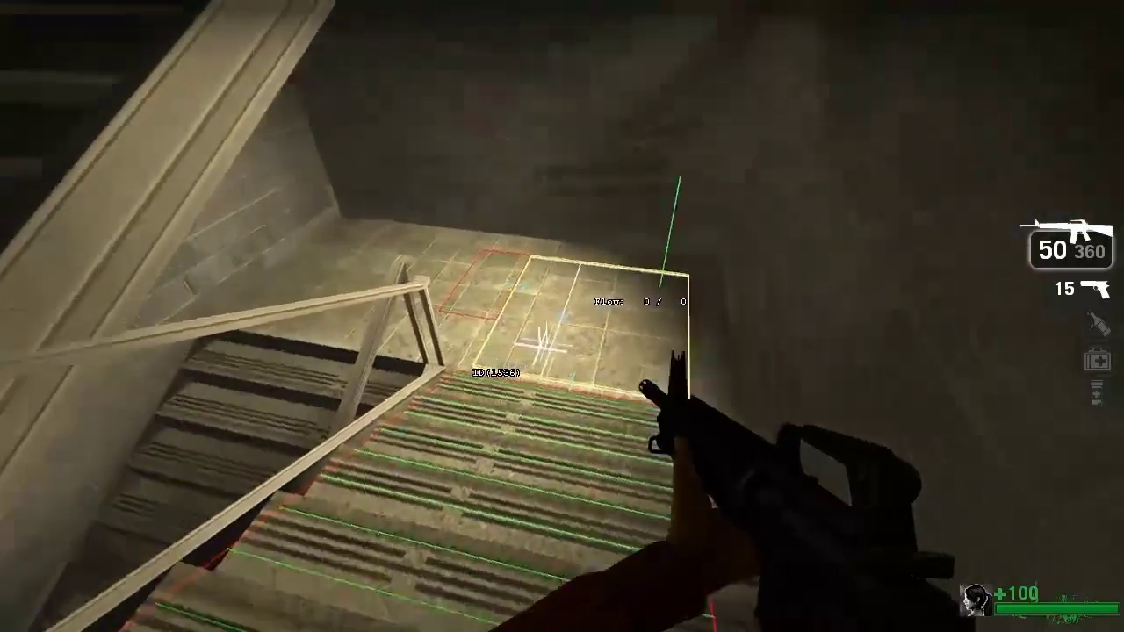
key("w")
key("w")
key("s")
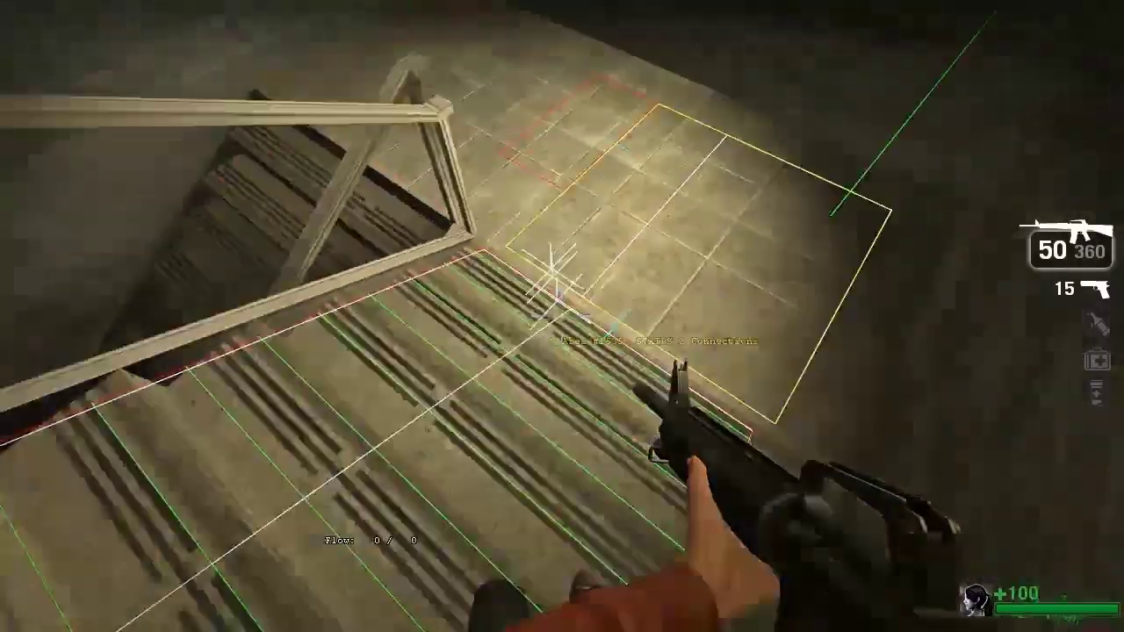
Step: Save the nav mesh with nav_save, reload the map l4d_noe3, and dismiss the nav errors notice
key("grave")
type("nav_save")
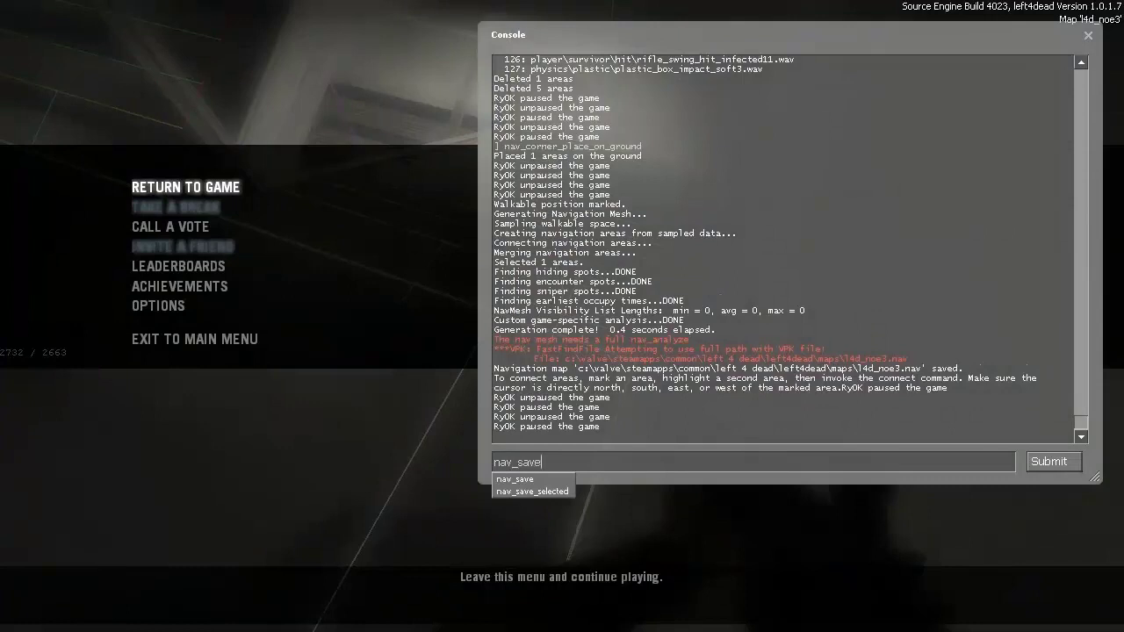
key("Return")
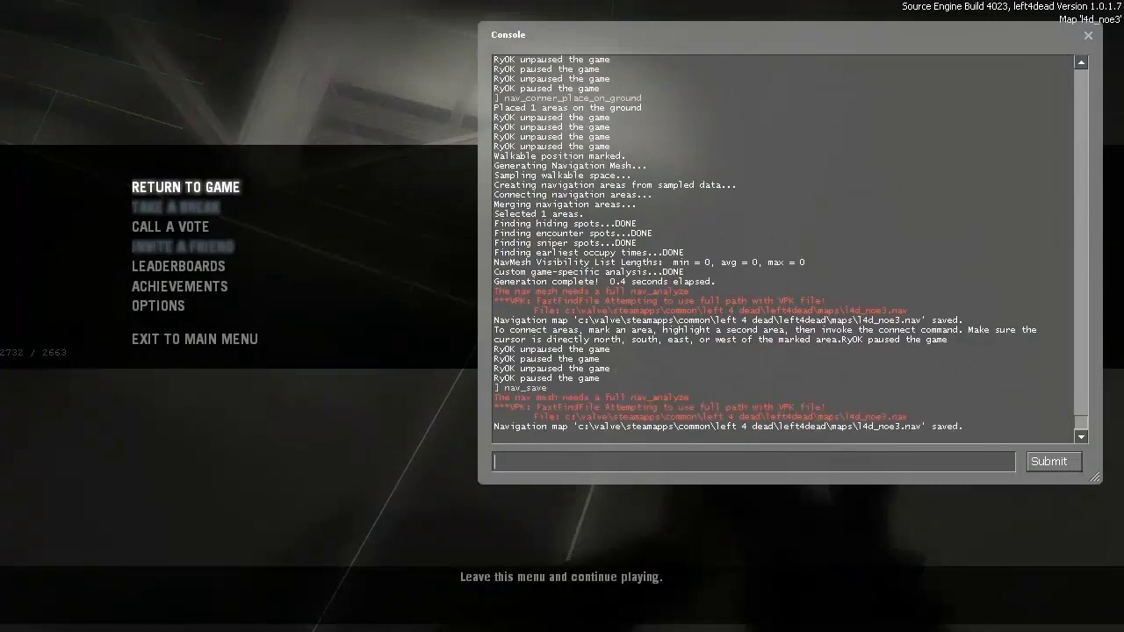
type("map l4d_noe")
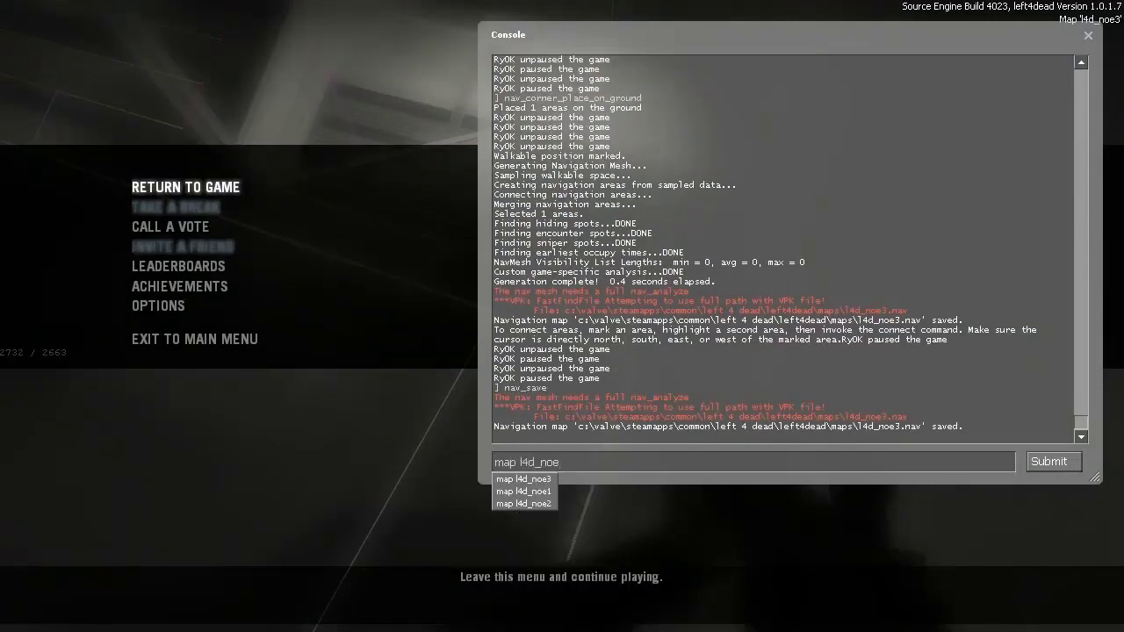
type("3")
key("Return")
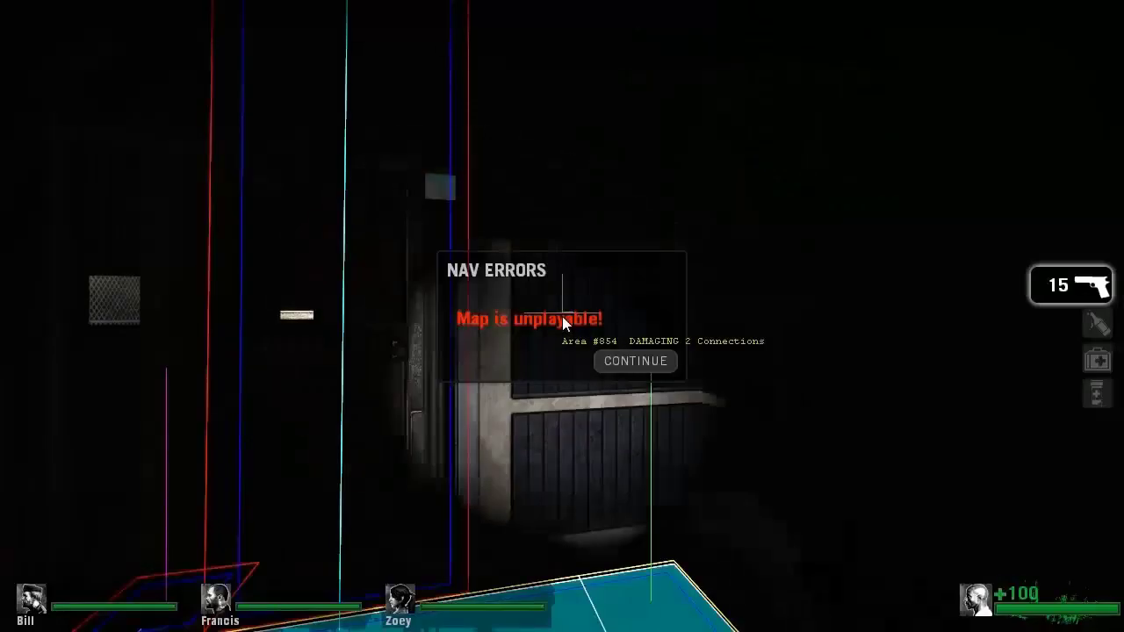
left_click(635, 361)
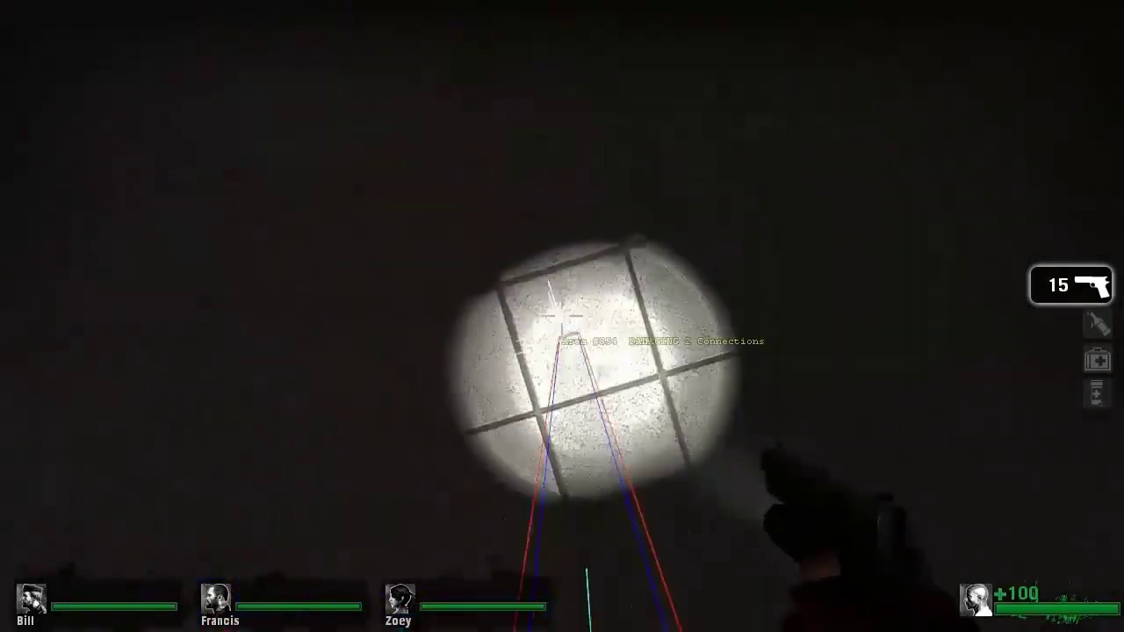
Step: Enable god mode with the console command god 1 and return to the game
key("grave")
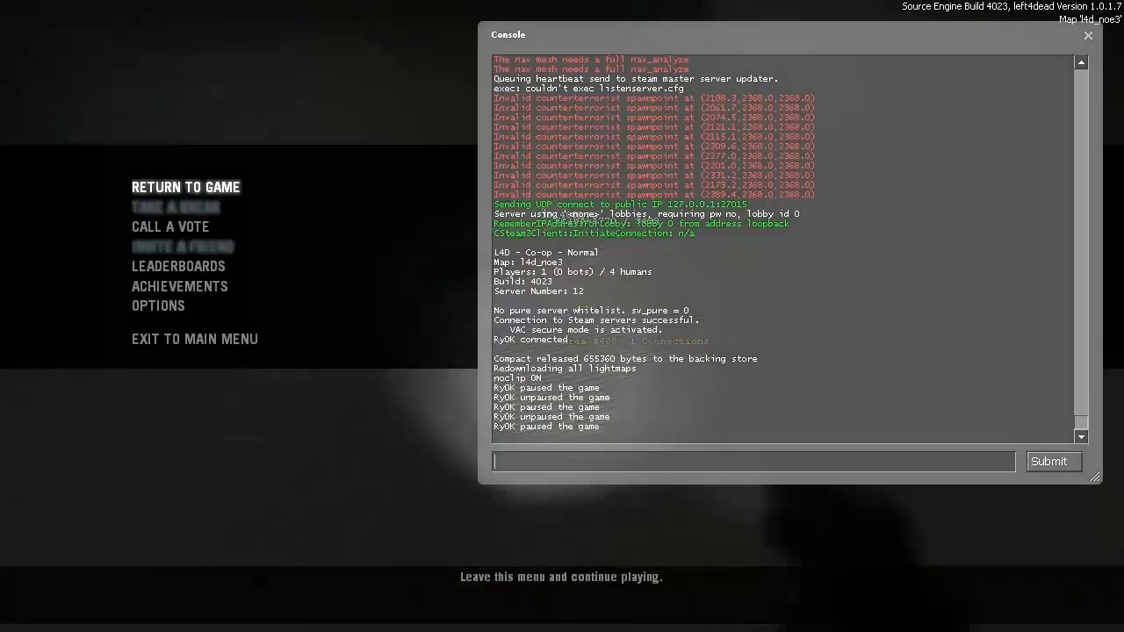
type("god 1")
key("Return")
key("Escape")
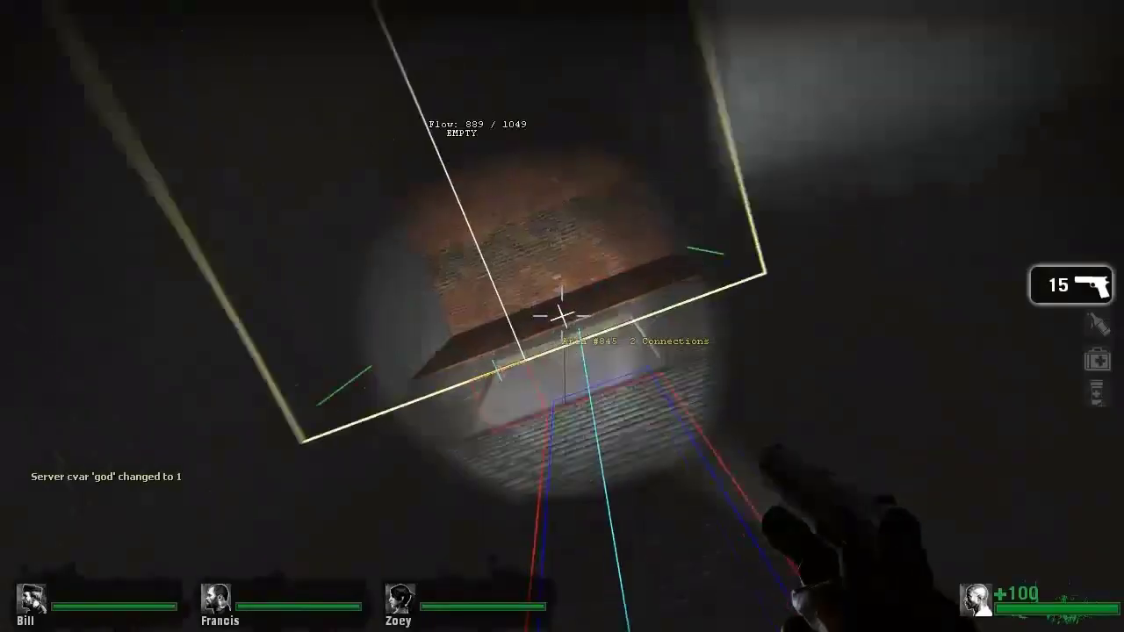
Step: Follow the escape route up the stairwell, checking the flow values on the landings and rebuilt stair areas
key("w")
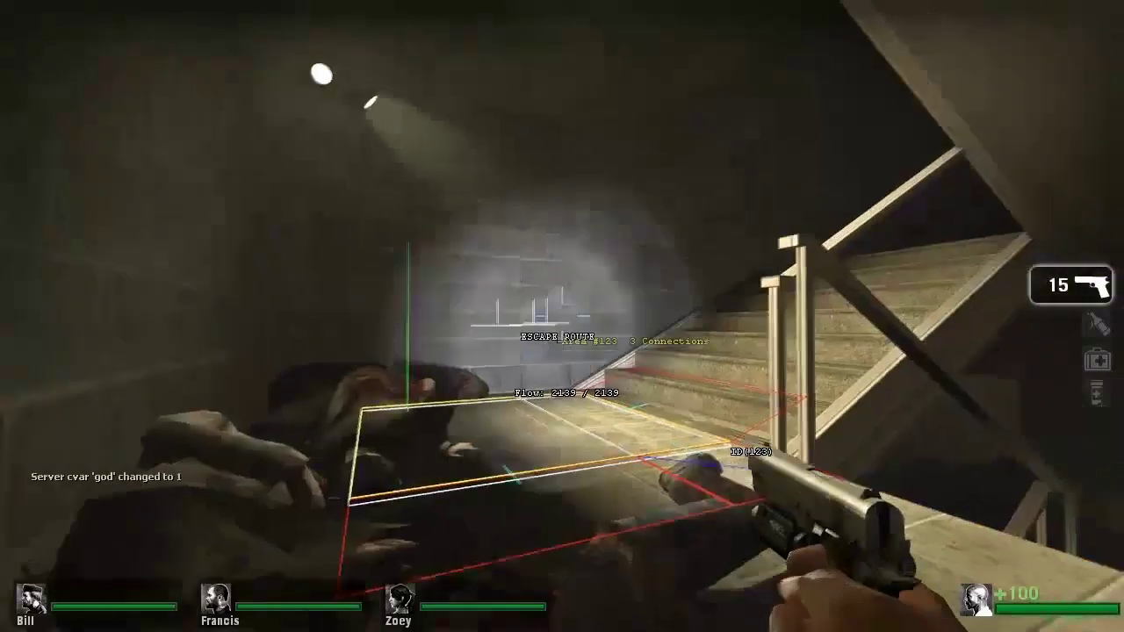
key("w")
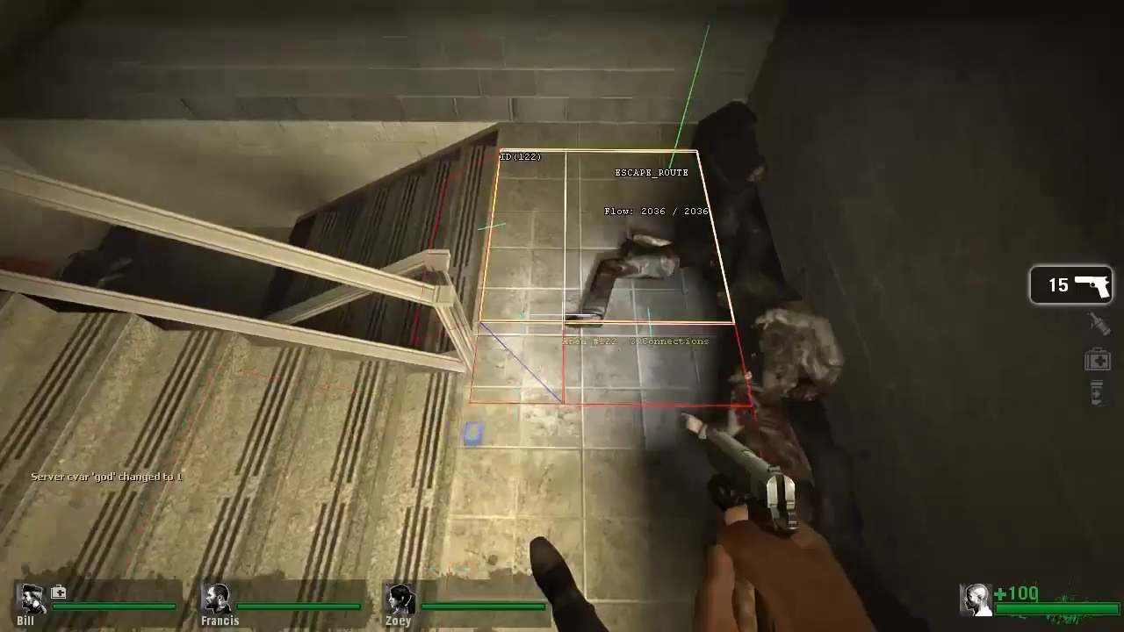
key("w")
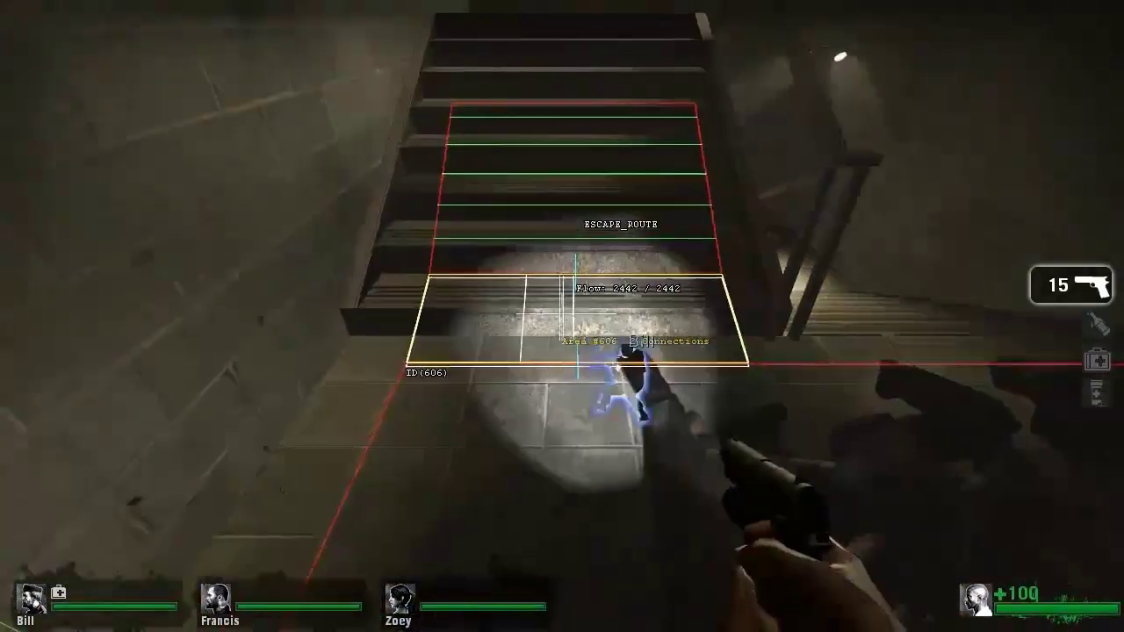
key("d")
key("d")
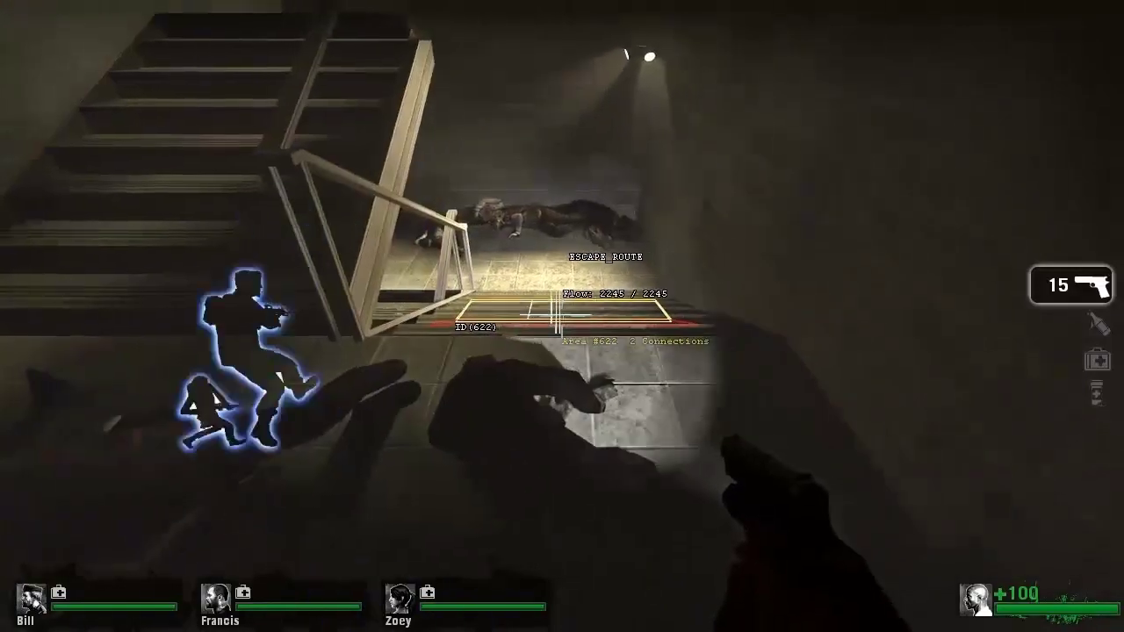
key("a")
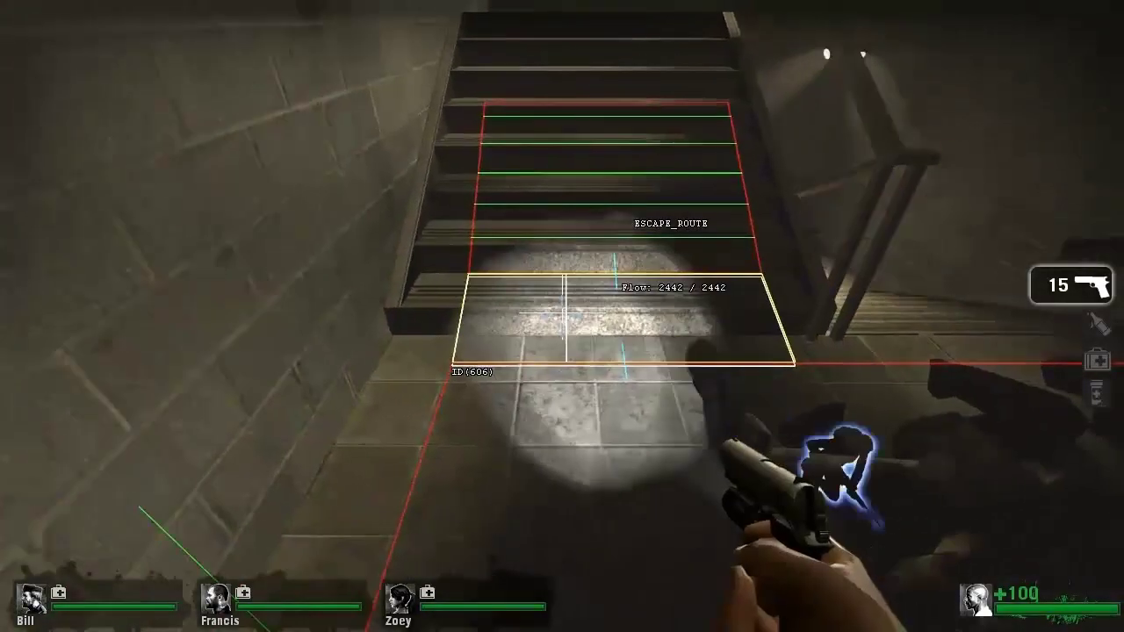
key("w")
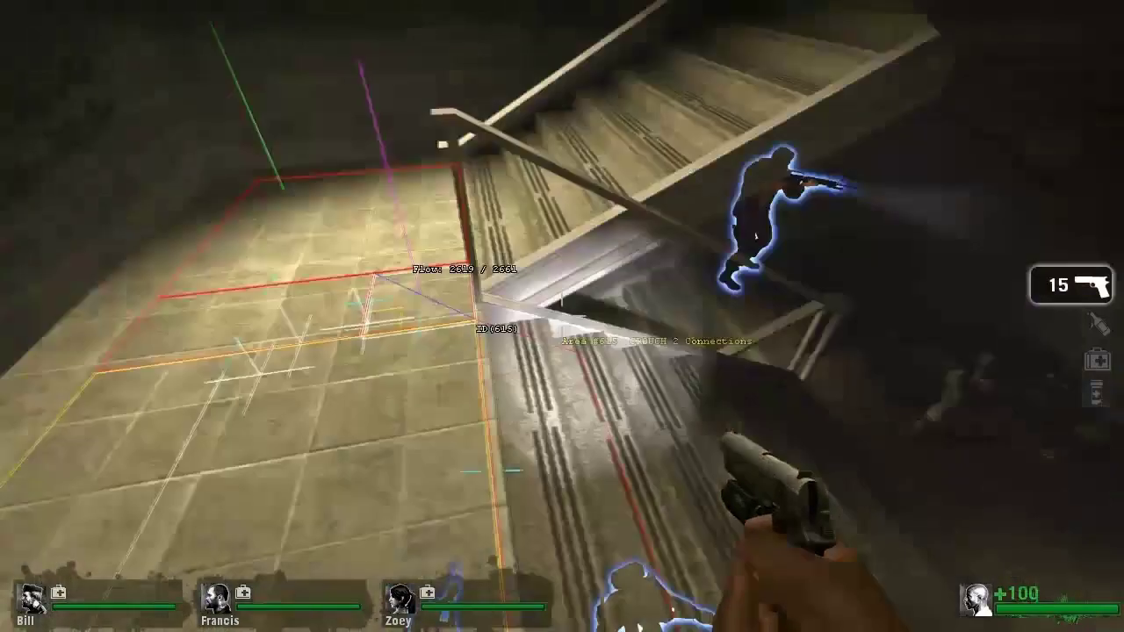
key("a")
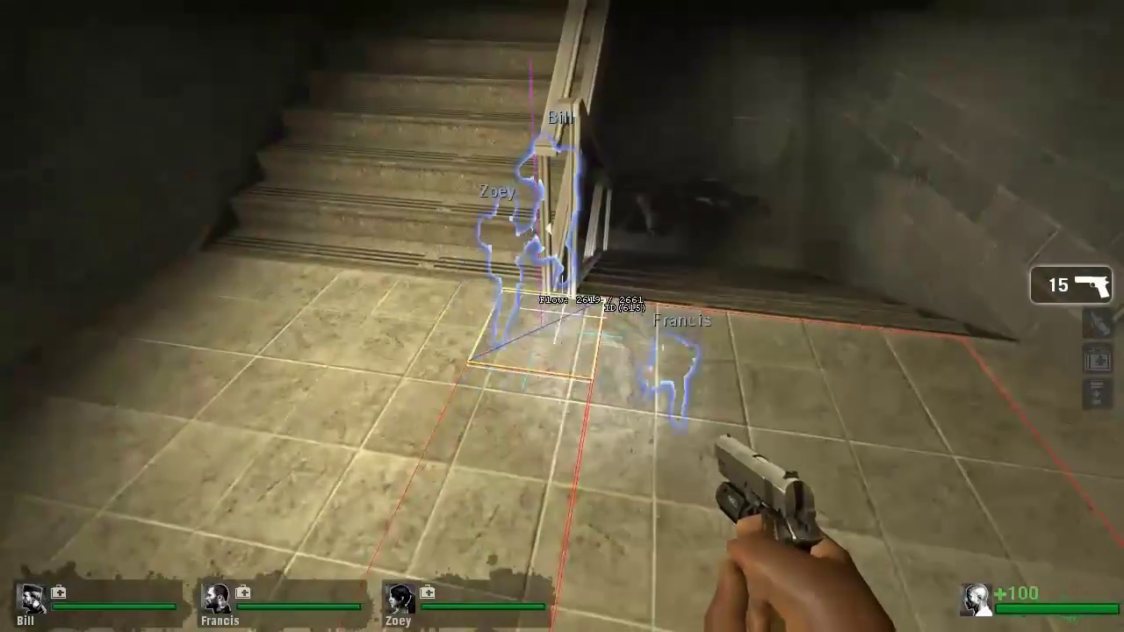
key("w")
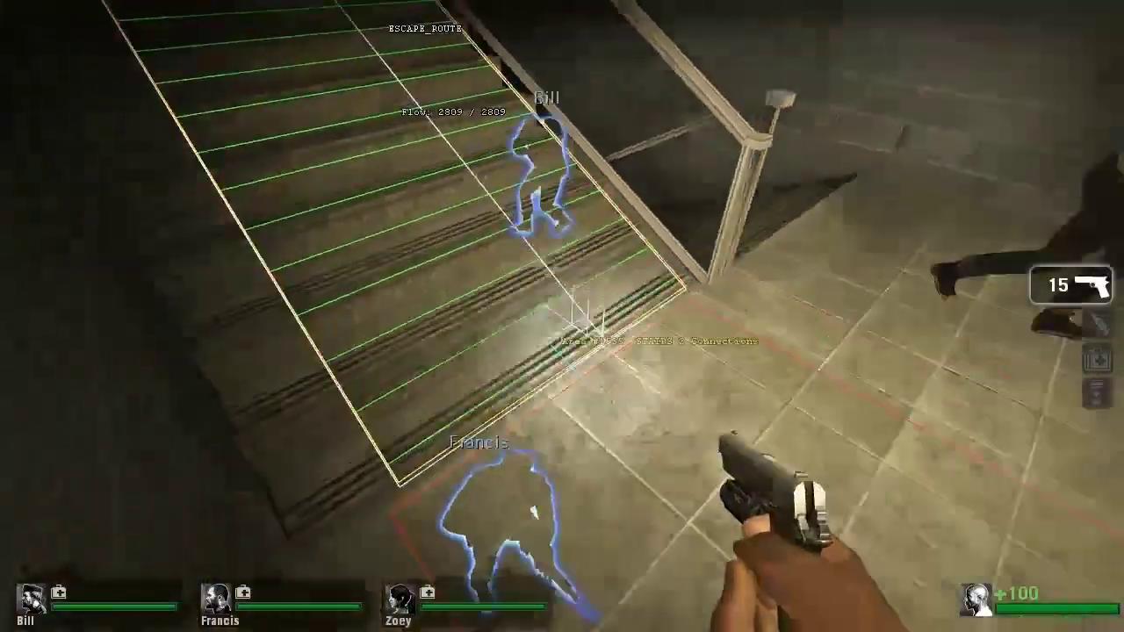
key("w")
key("w")
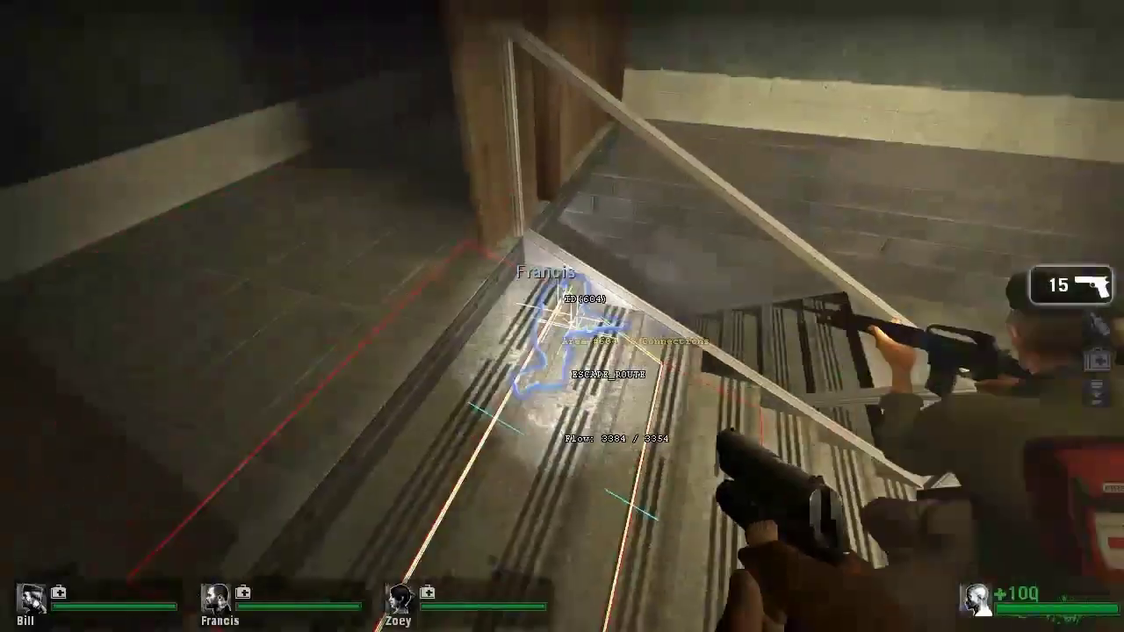
Step: Inspect the flow values and connections of the FINALE nav areas around the rooftop ventilation unit
key("w")
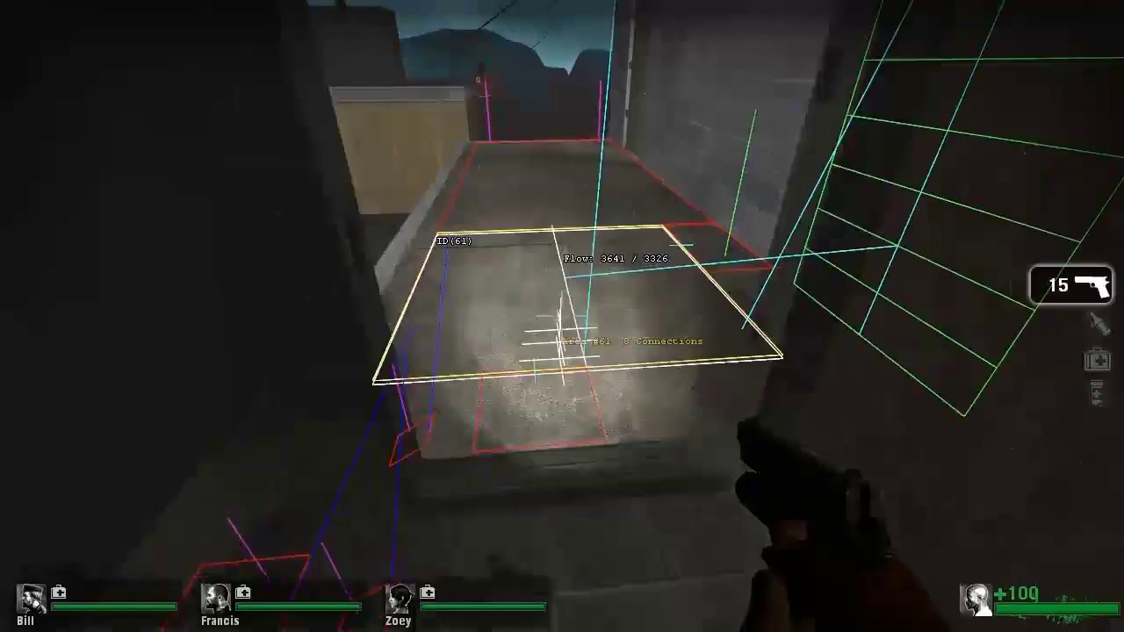
key("w")
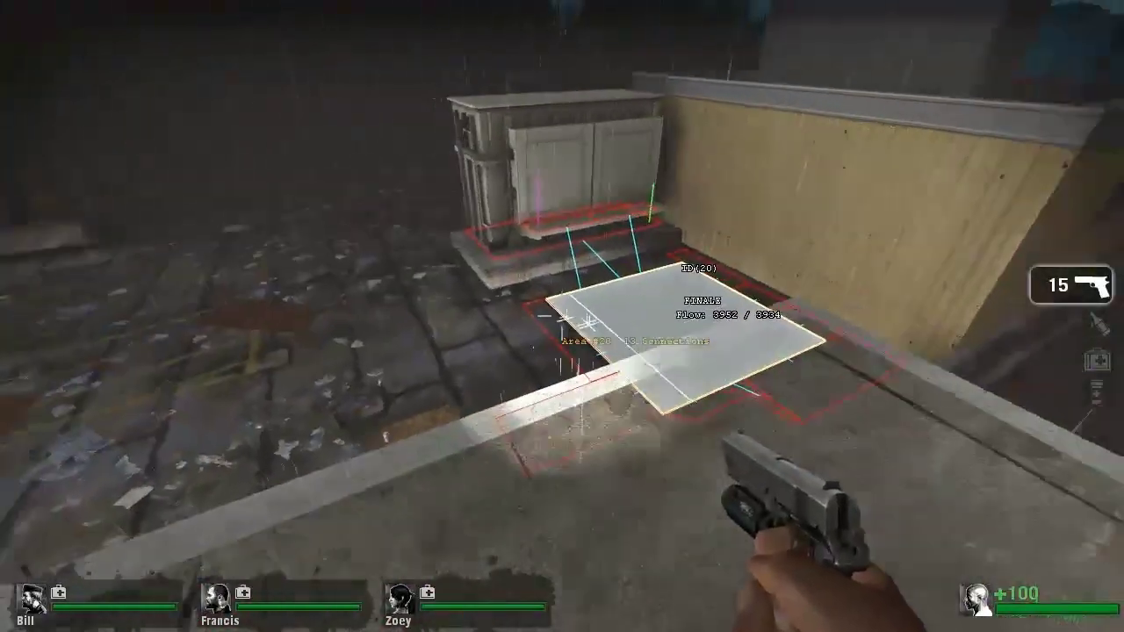
key("w")
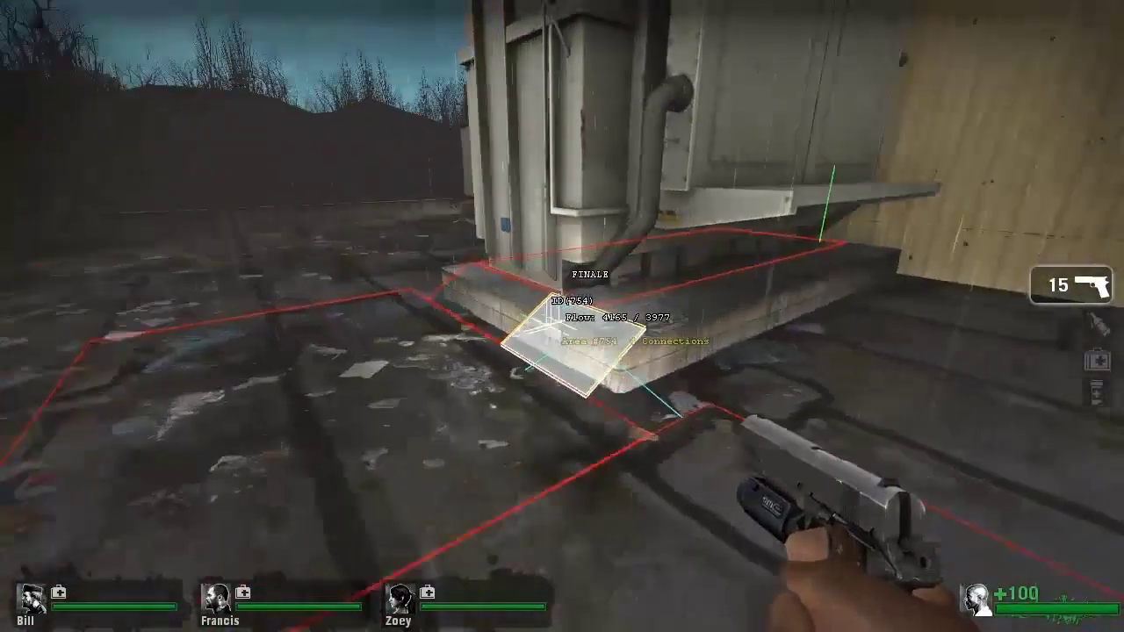
key("w")
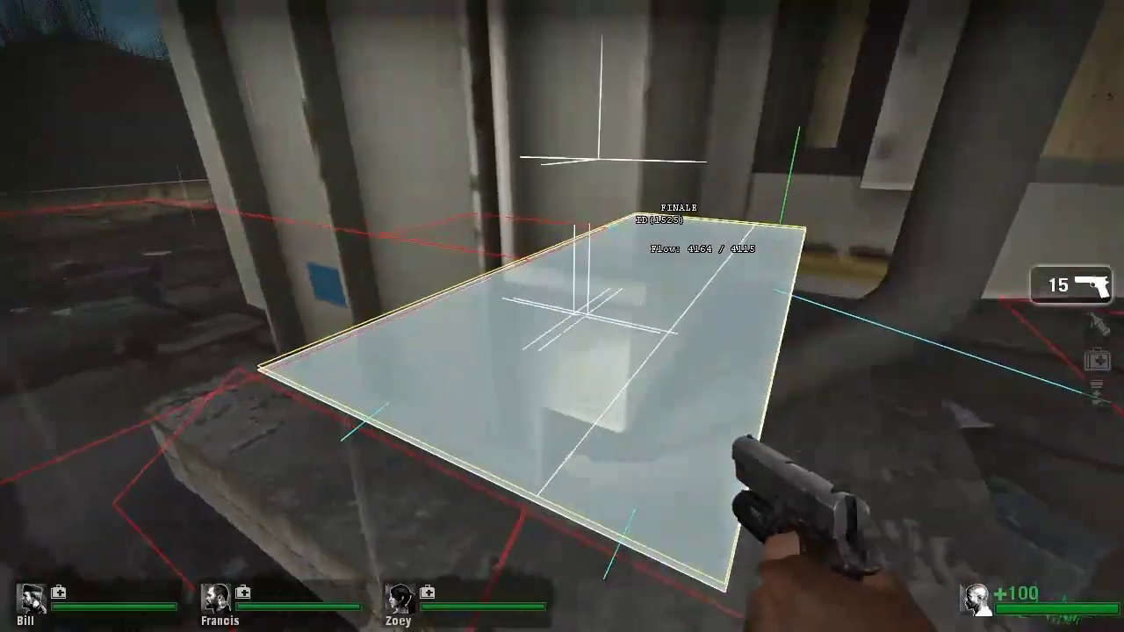
key("w")
key("d")
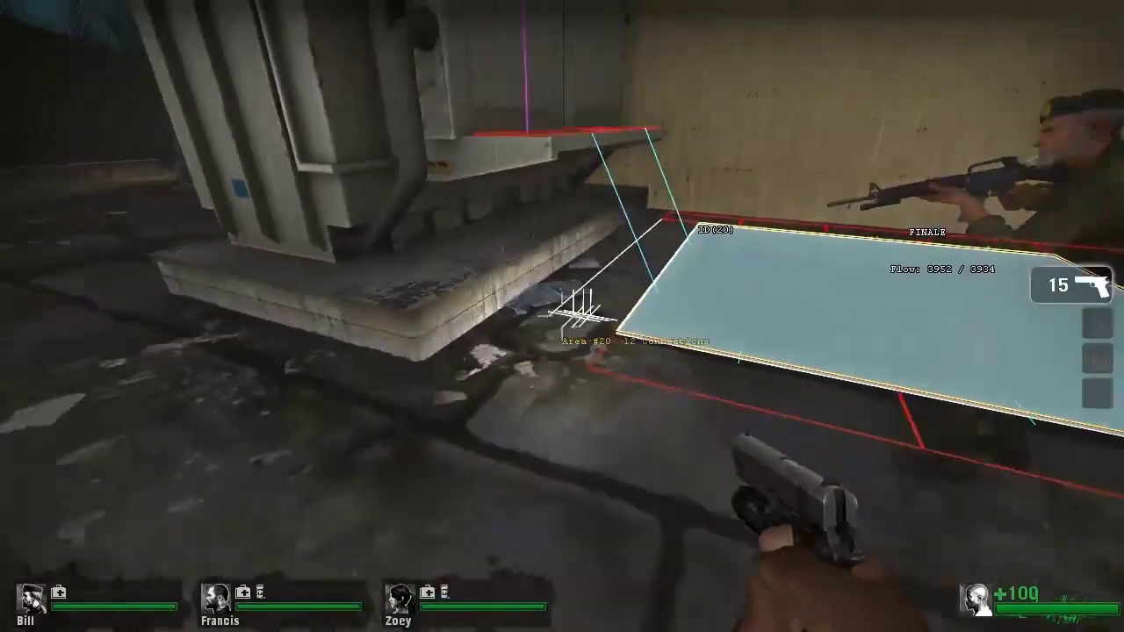
Step: Examine the rooftop along the brick wall and around the crates for ground without nav areas
key("w")
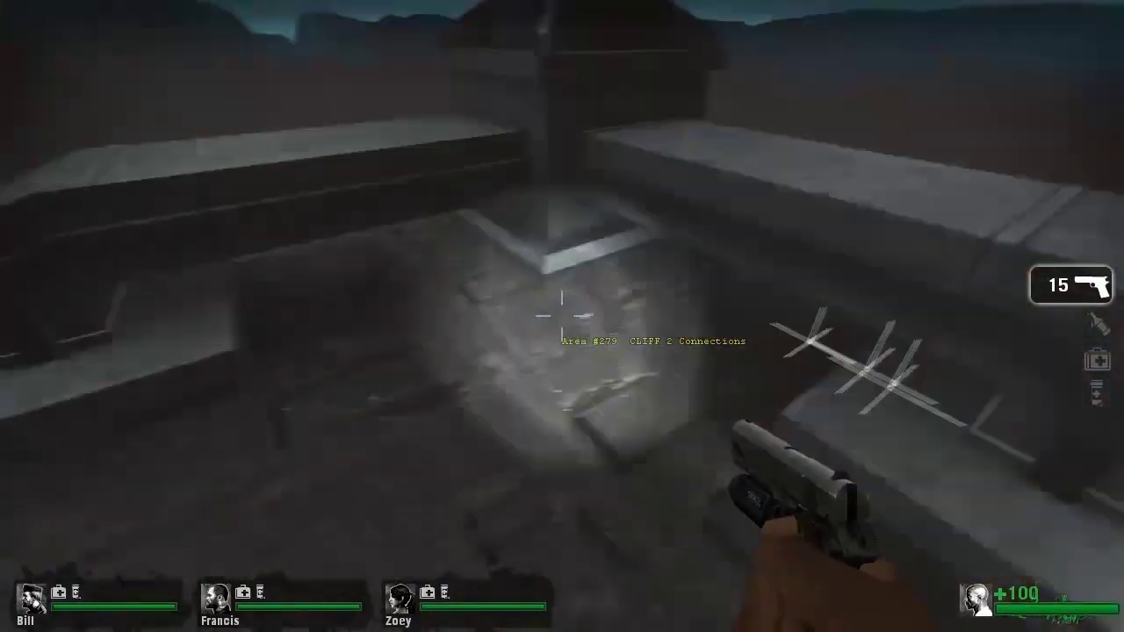
key("w")
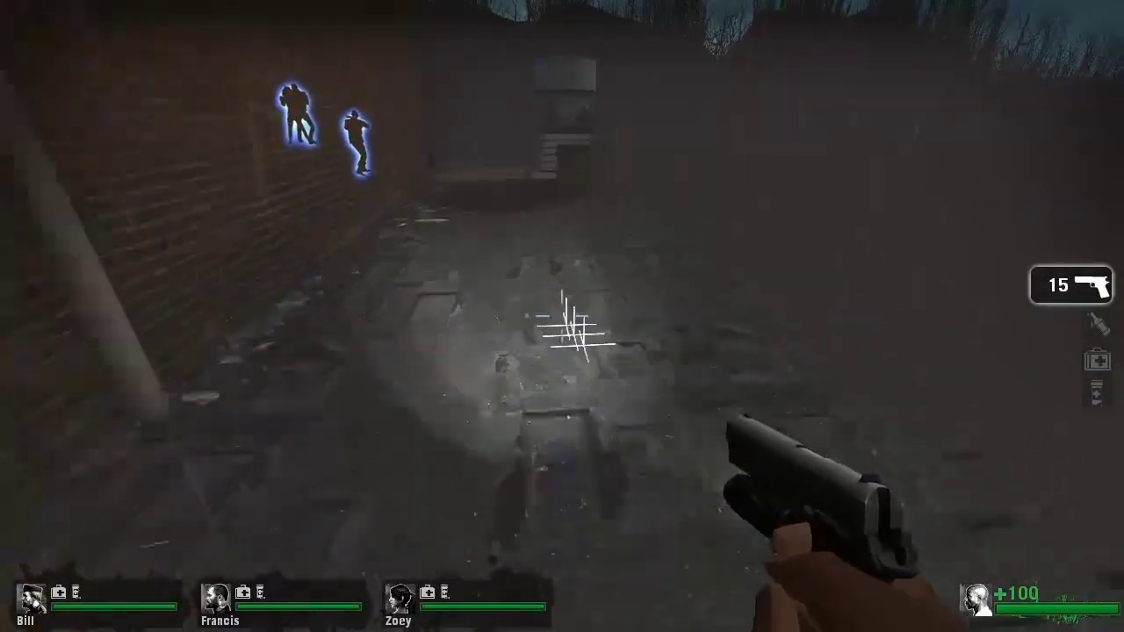
key("w")
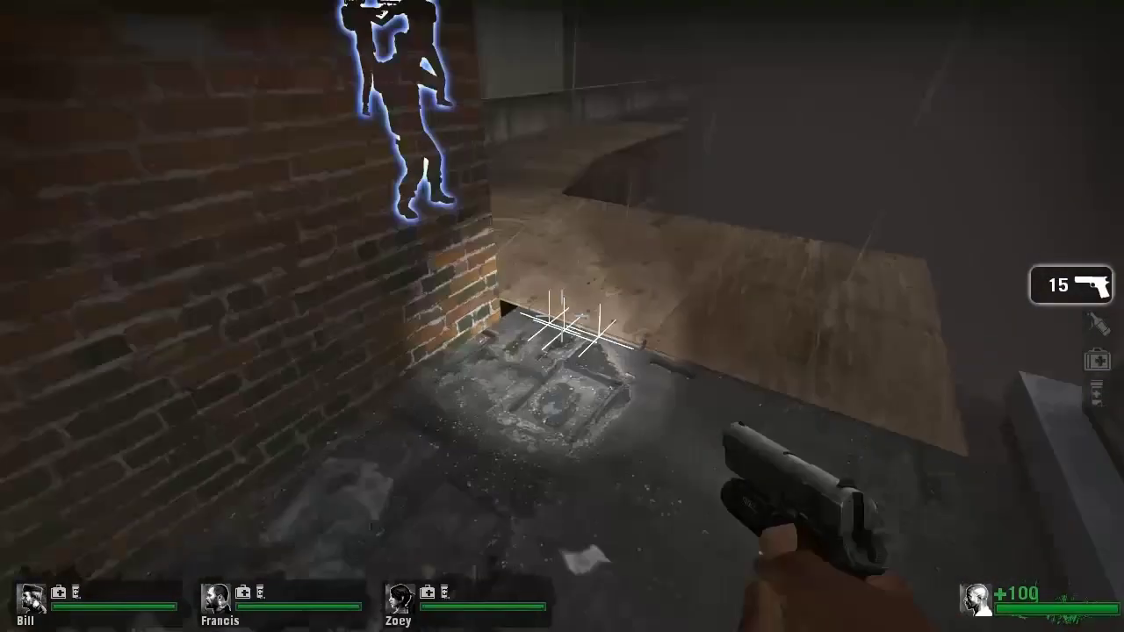
key("w")
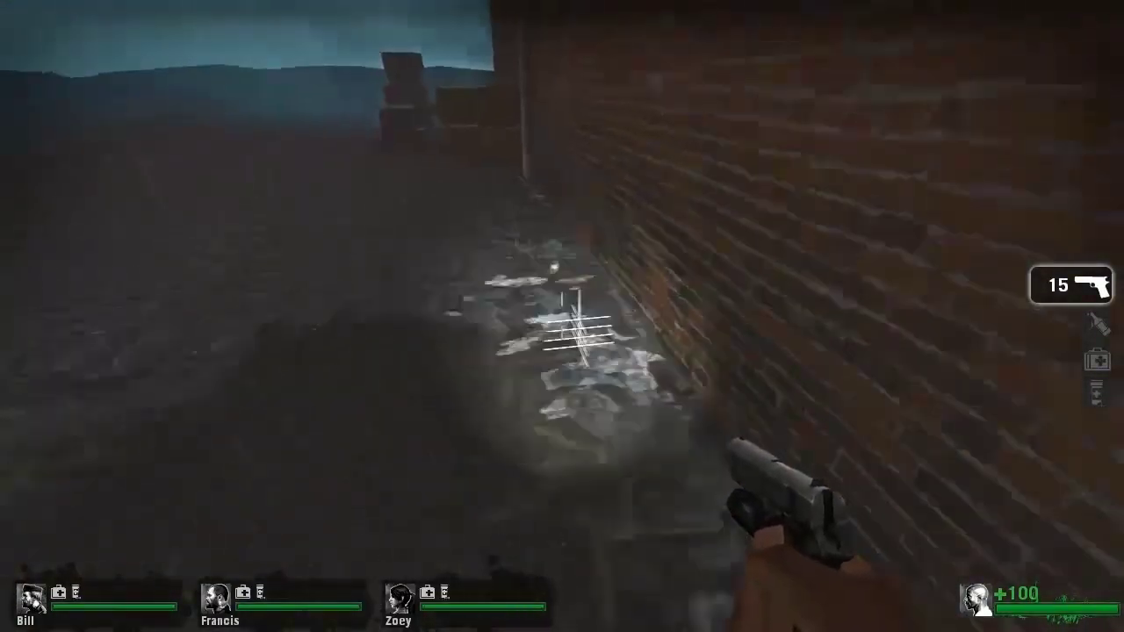
key("w")
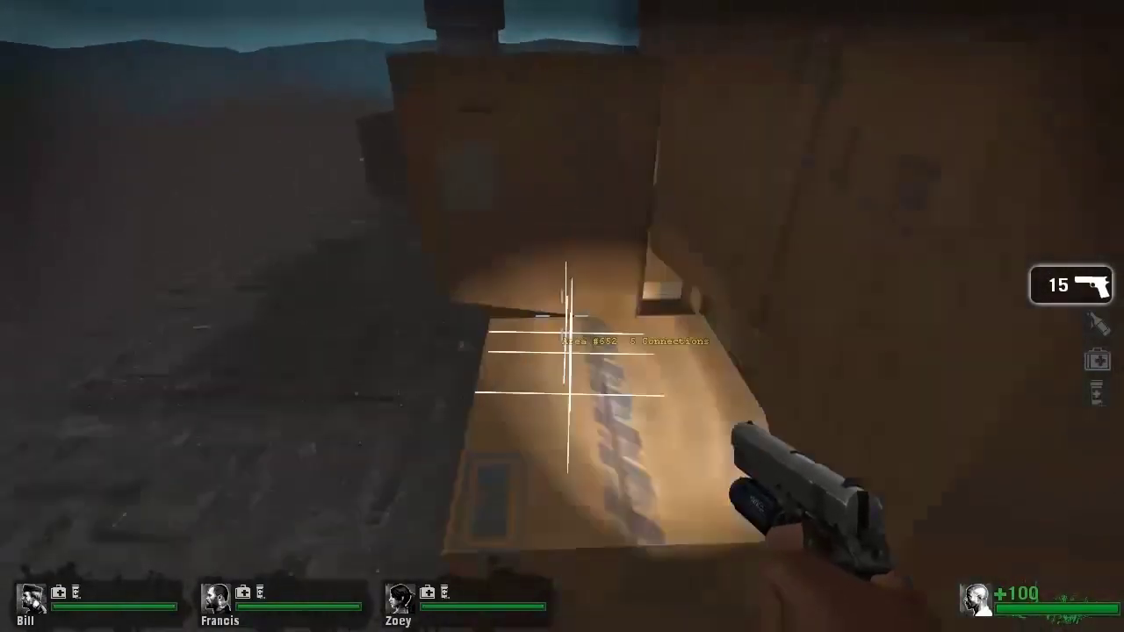
key("w")
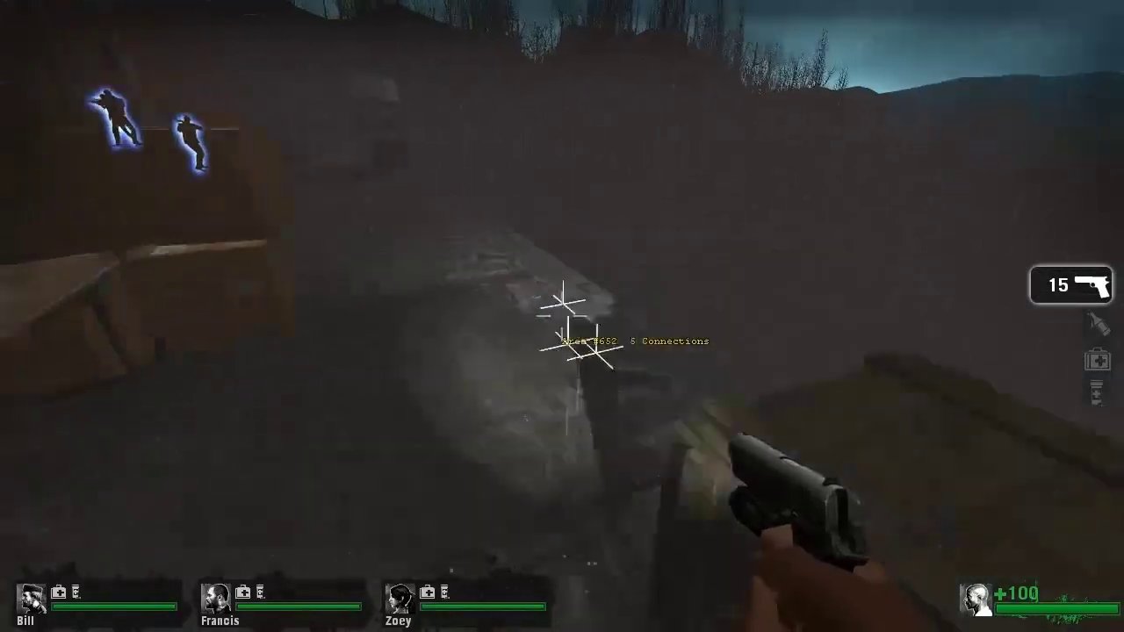
key("w")
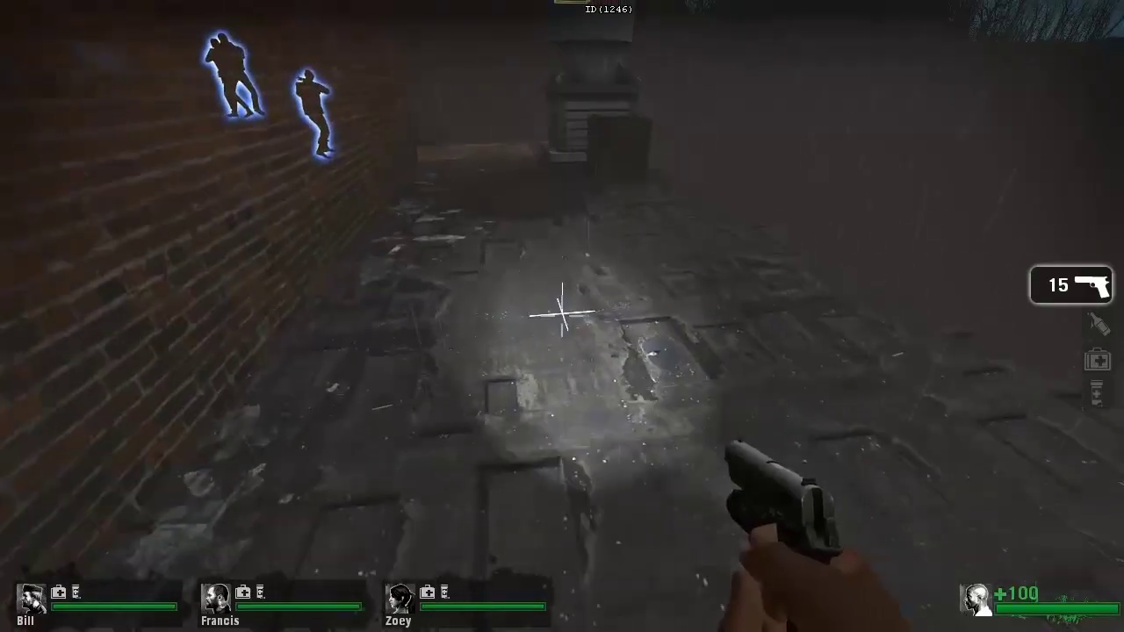
key("s")
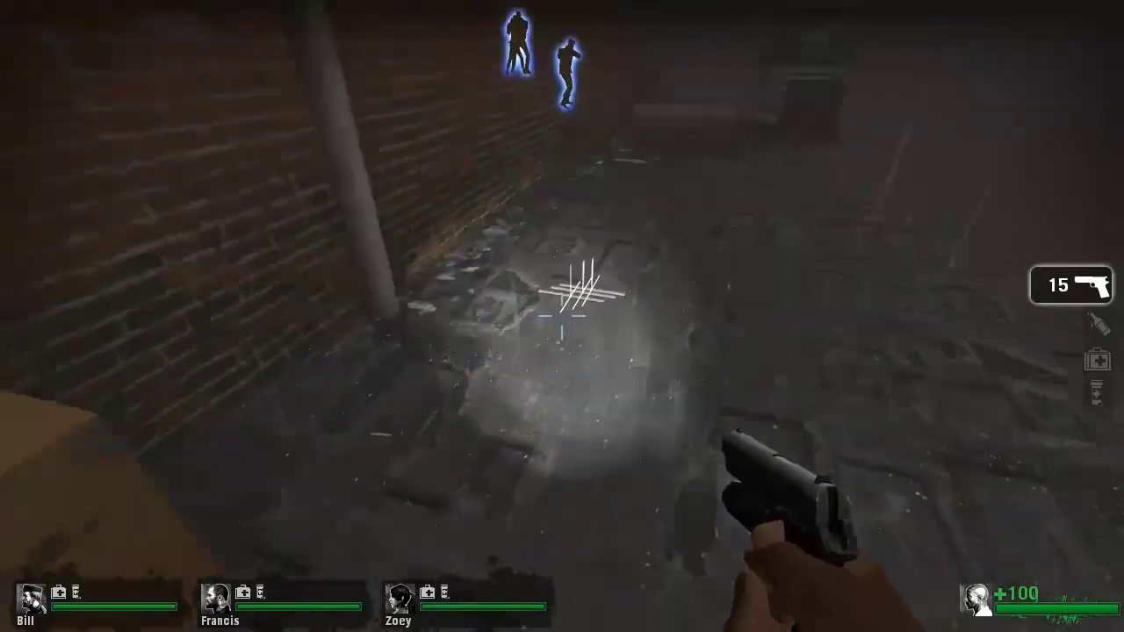
key("w")
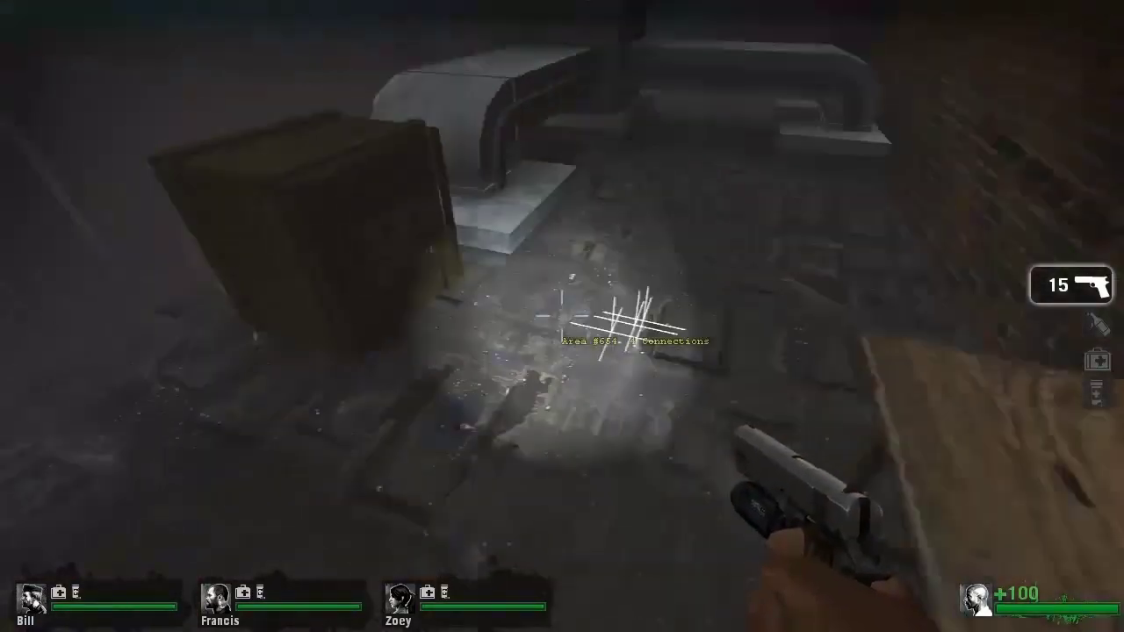
key("w")
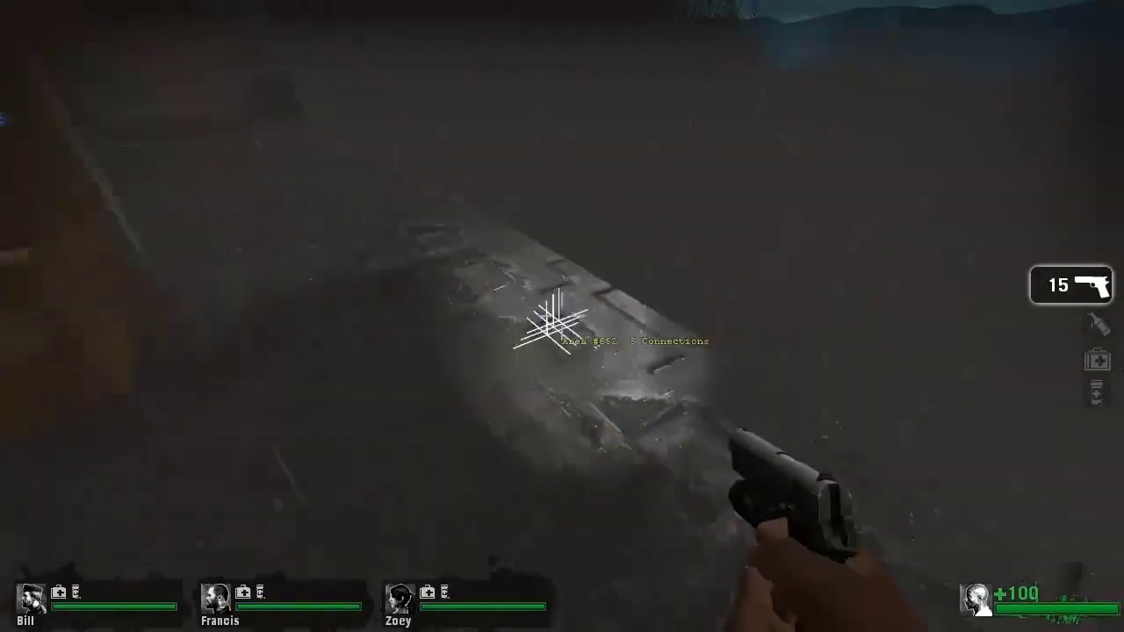
key("w")
key("w")
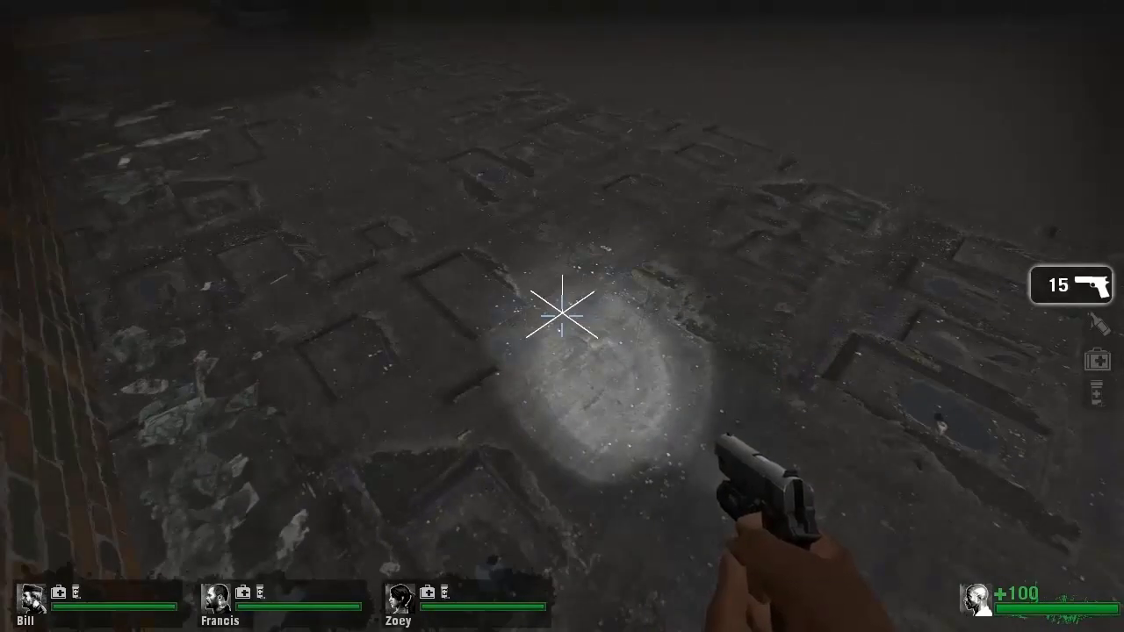
Step: Build a nav ladder on the drainpipe of the rooftop brick wall with the console command nav_build_ladder
key("g")
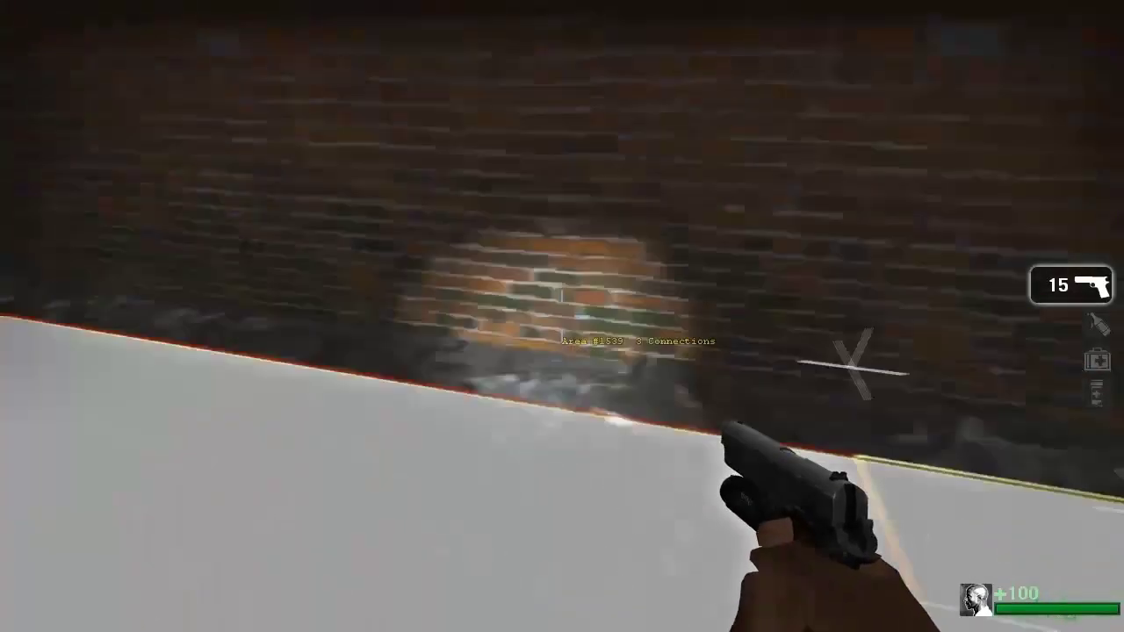
key("w")
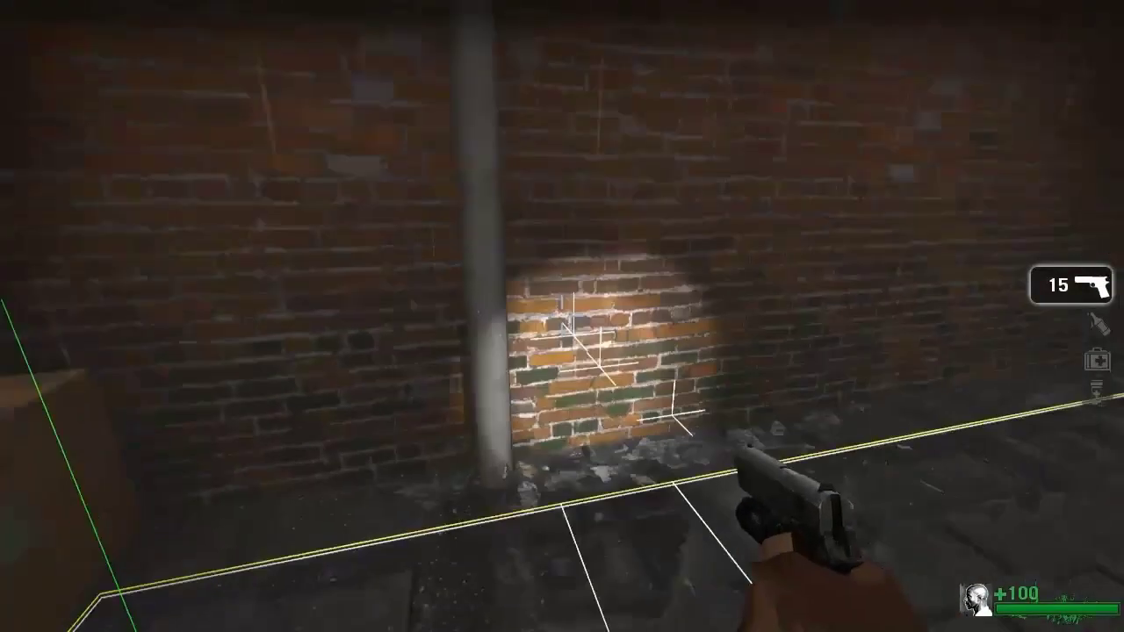
key("grave")
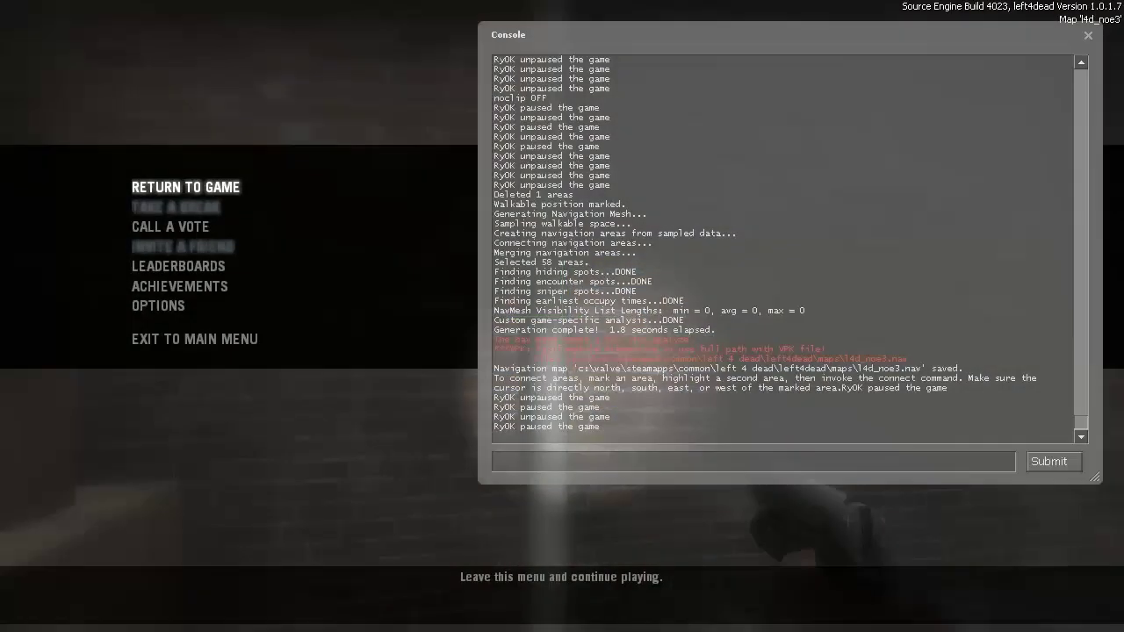
type("nav_")
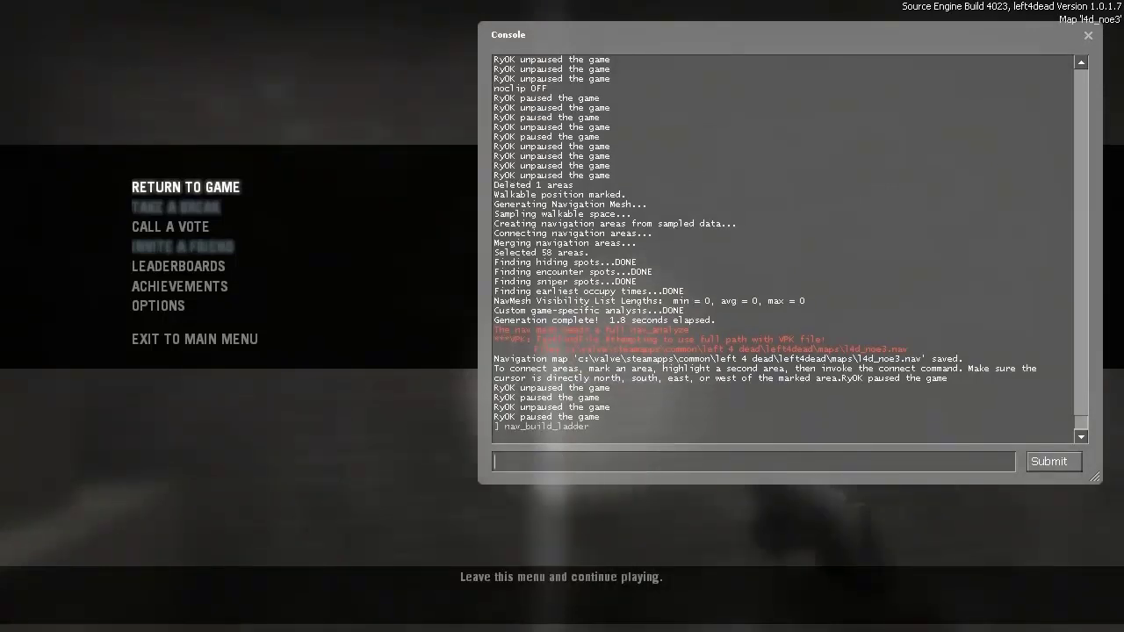
key("Escape")
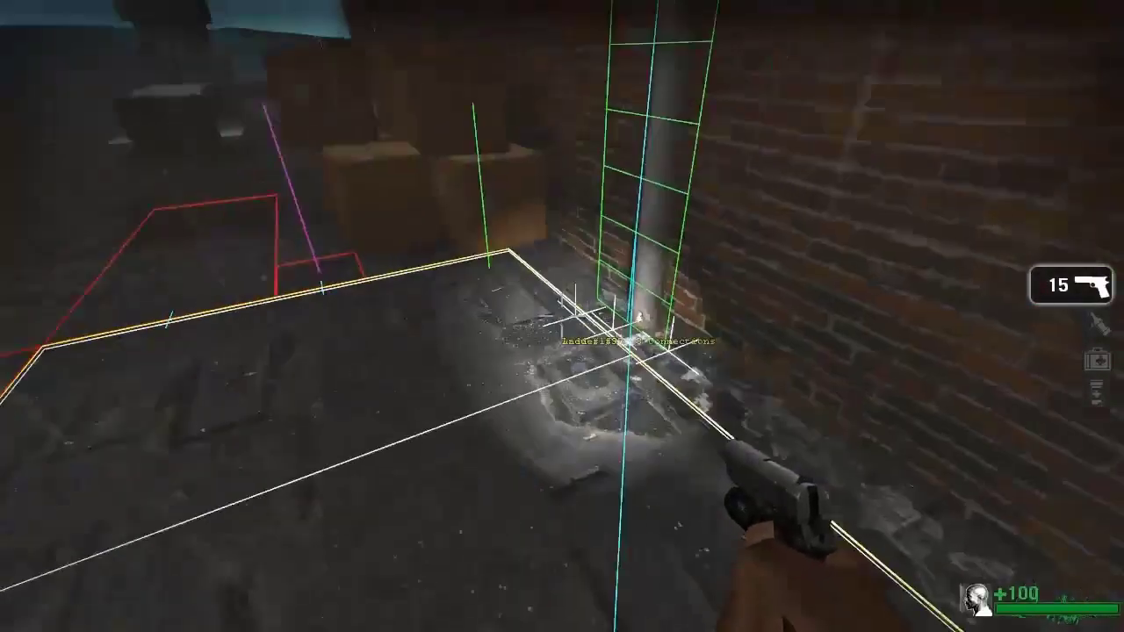
Step: Check the FINALE nav areas near the metal stairs and save the navigation mesh with nav_save
key("w")
key("w")
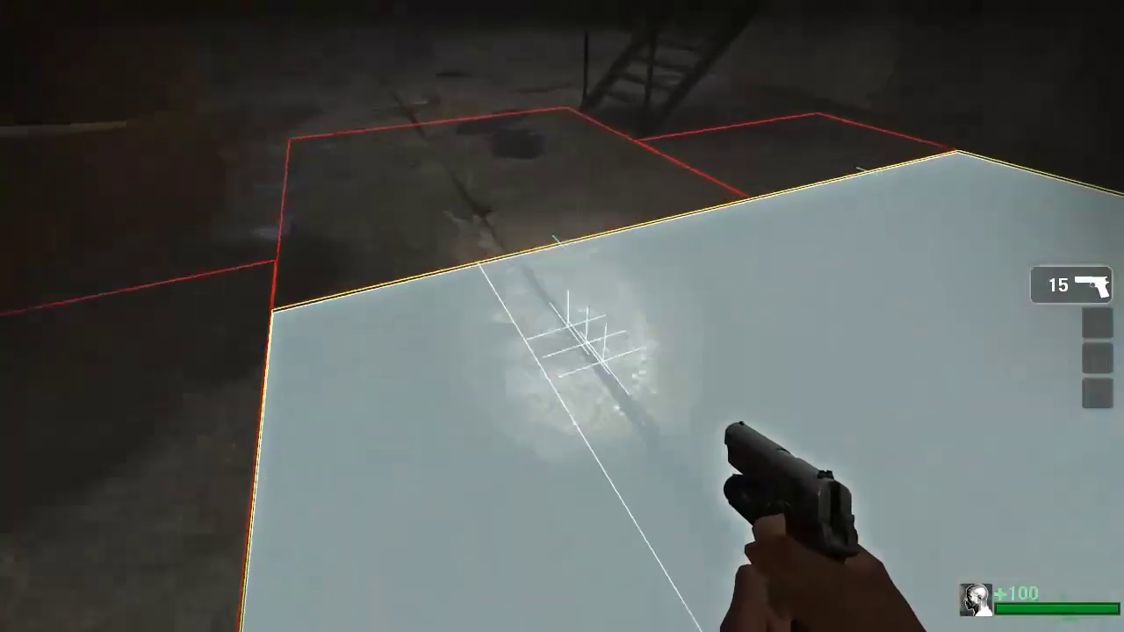
key("grave")
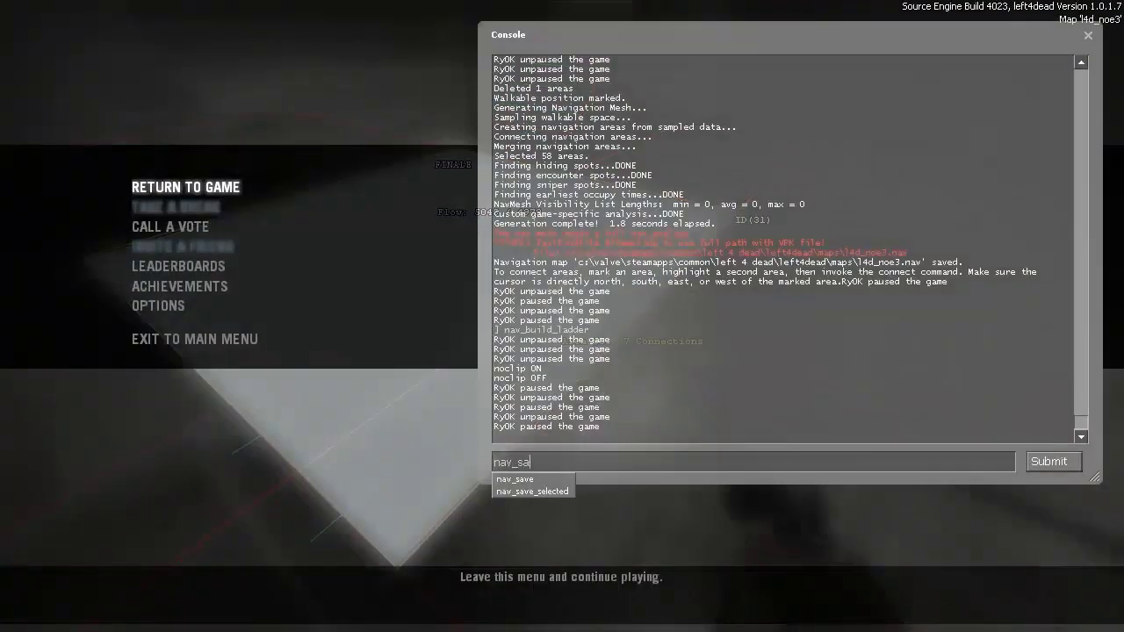
key("grave")
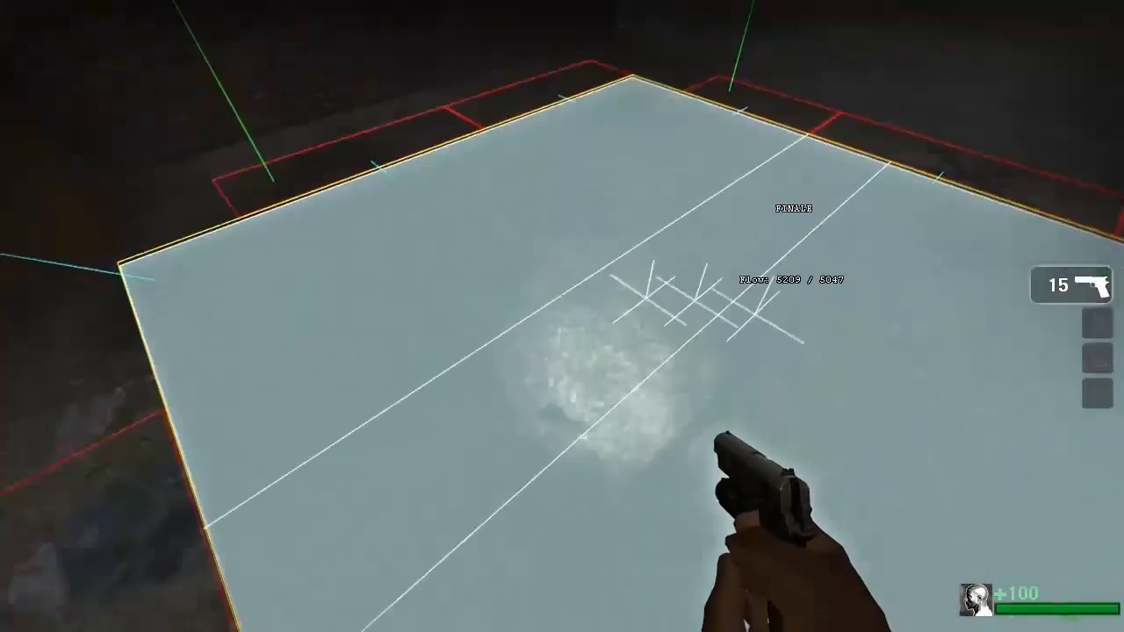
Step: Inspect the flow values of the FINALE and ESCAPE_ROUTE nav areas around the concrete block wall, steps and metal staircase
key("w")
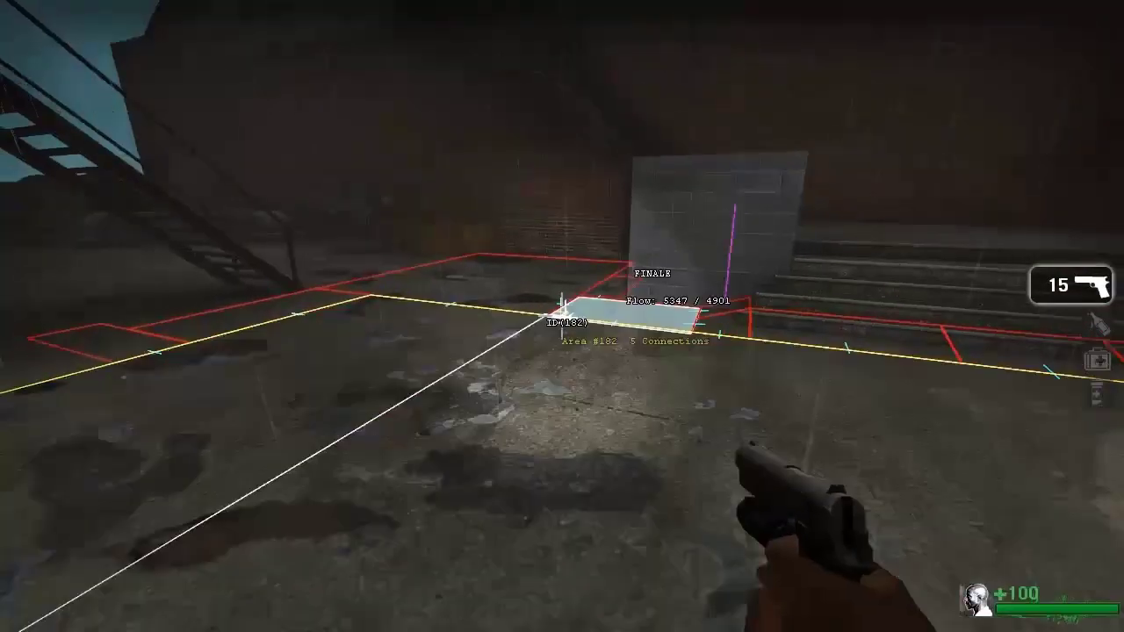
key("w")
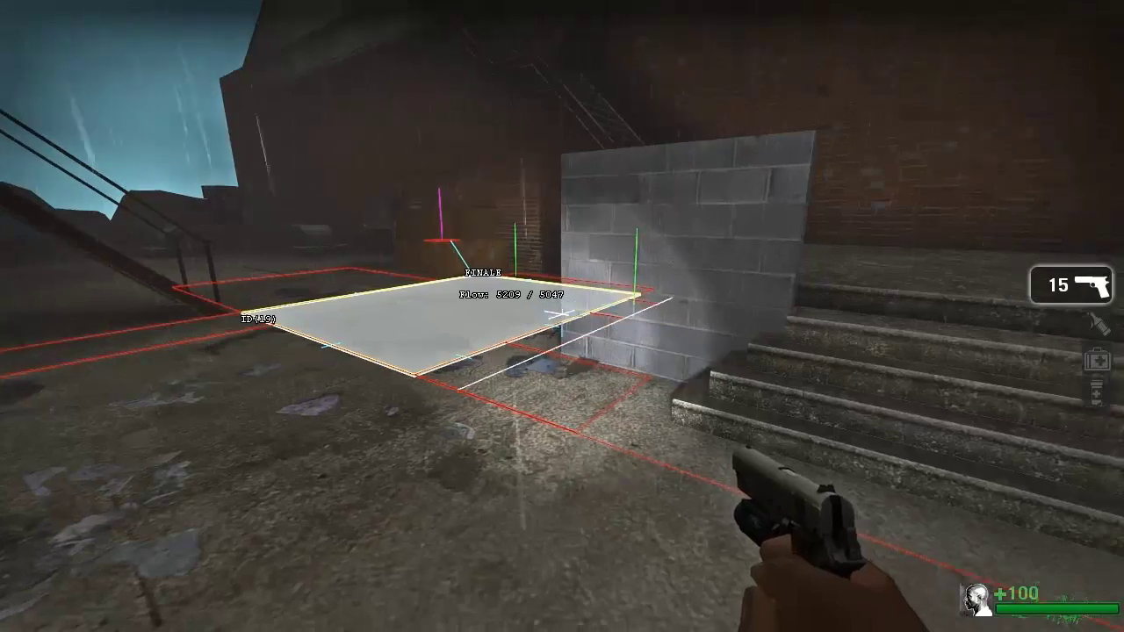
key("s")
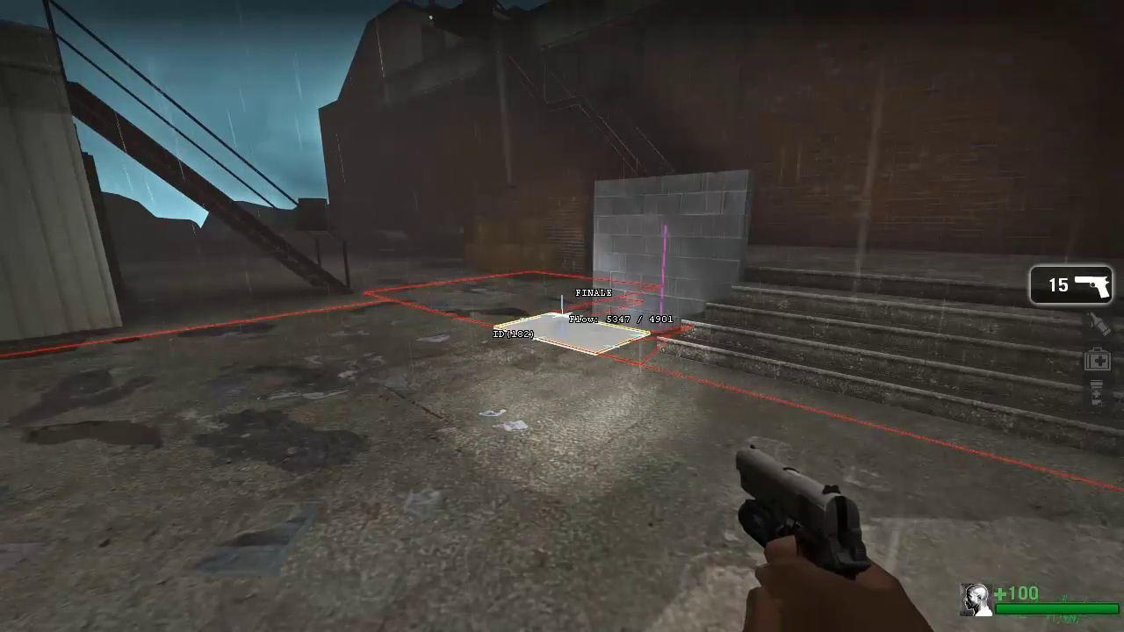
key("w")
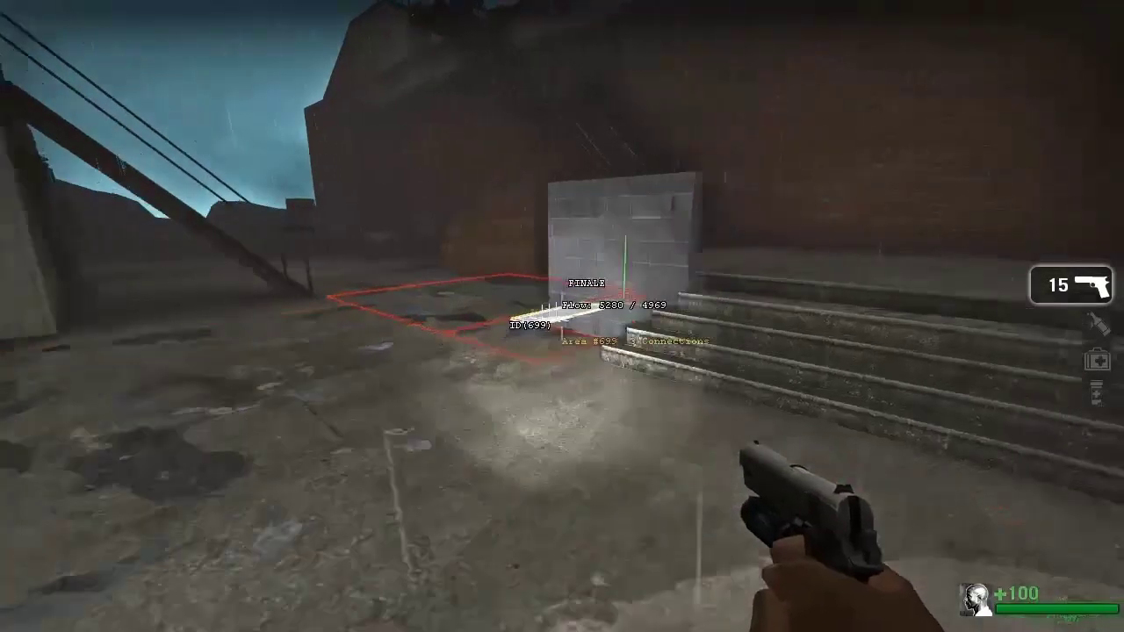
key("s")
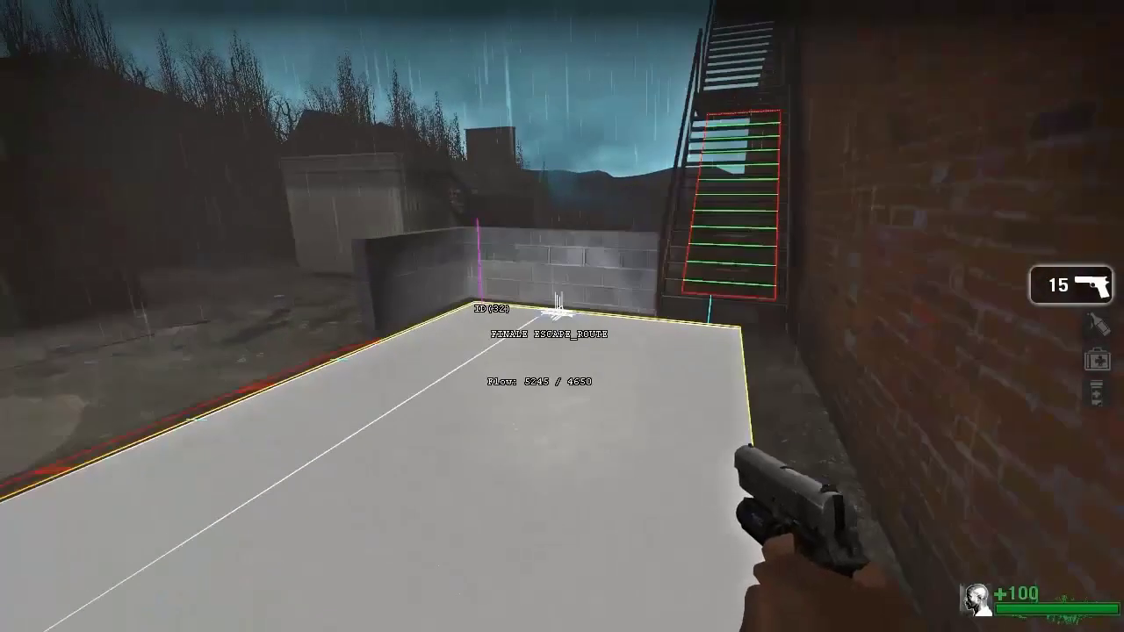